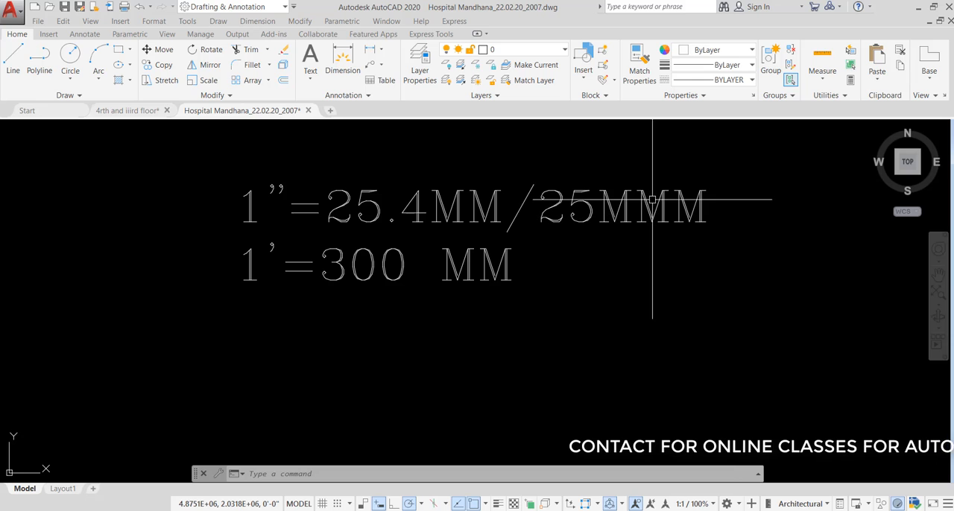
# - Correct the first line of the unit conversion note to read 1"=25.4MM/25MM
pyautogui.click(475, 217)
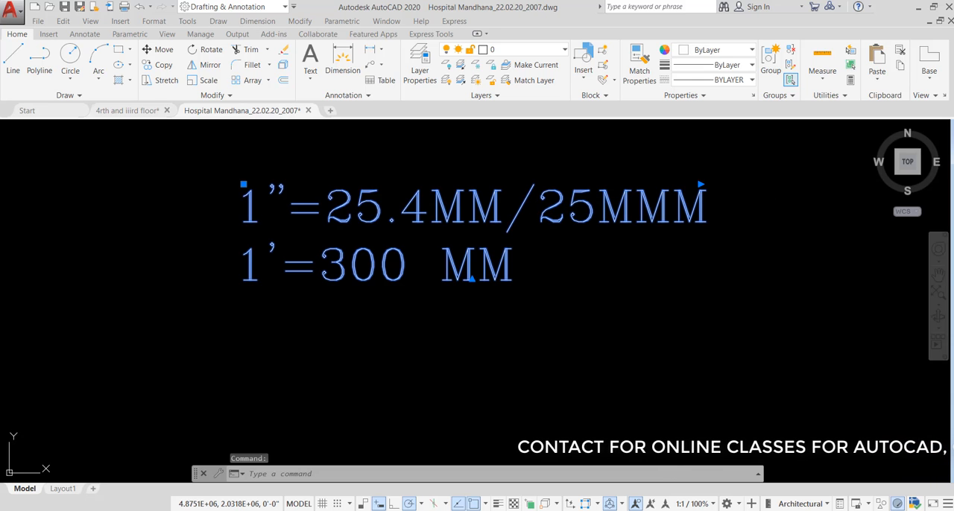
pyautogui.doubleClick(672, 209)
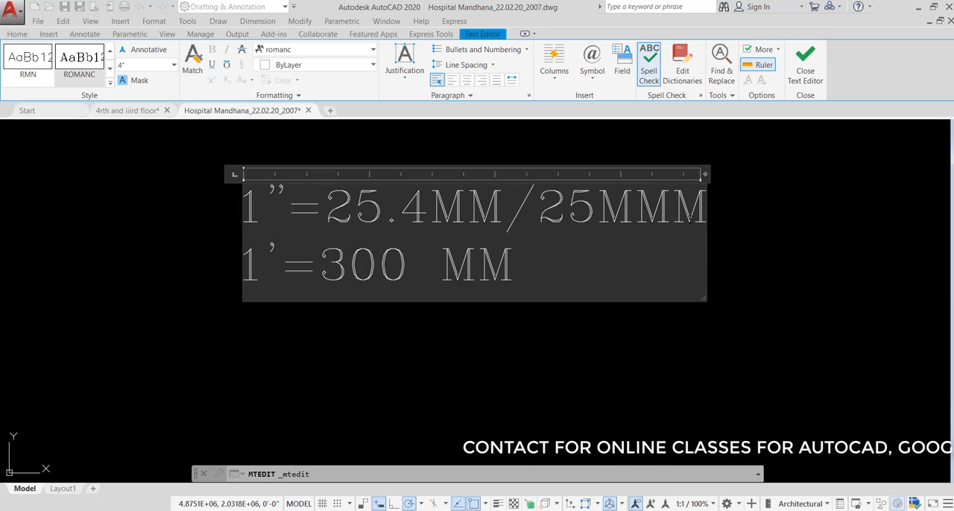
pyautogui.click(771, 241)
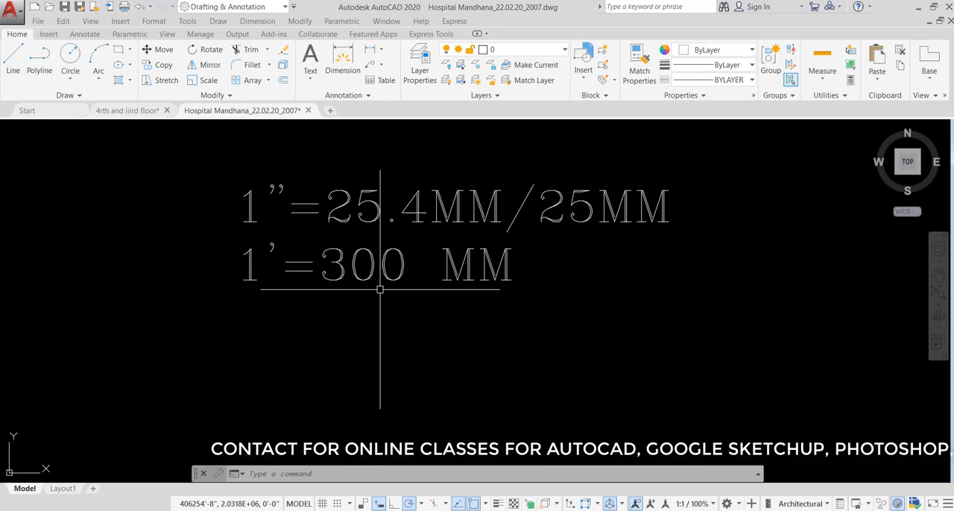
# - Examine the hospital plan's room labels and feet-and-inch dimensions around the RMO room, ICU and clinics
pyautogui.moveTo(363, 279)
pyautogui.mouseDown(button='middle')
pyautogui.moveTo(585, 275)
pyautogui.moveTo(529, 269)
pyautogui.mouseUp(button='middle')
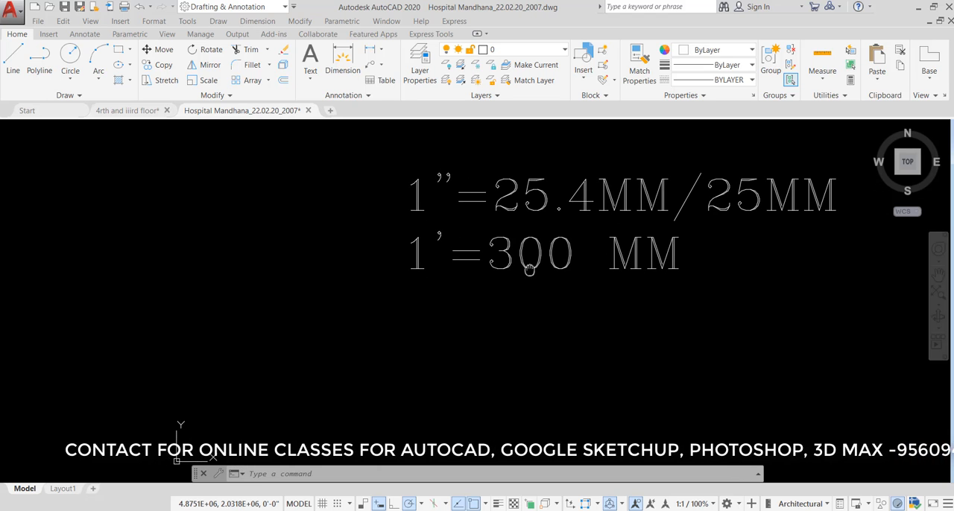
pyautogui.scroll(-5, 589, 213)
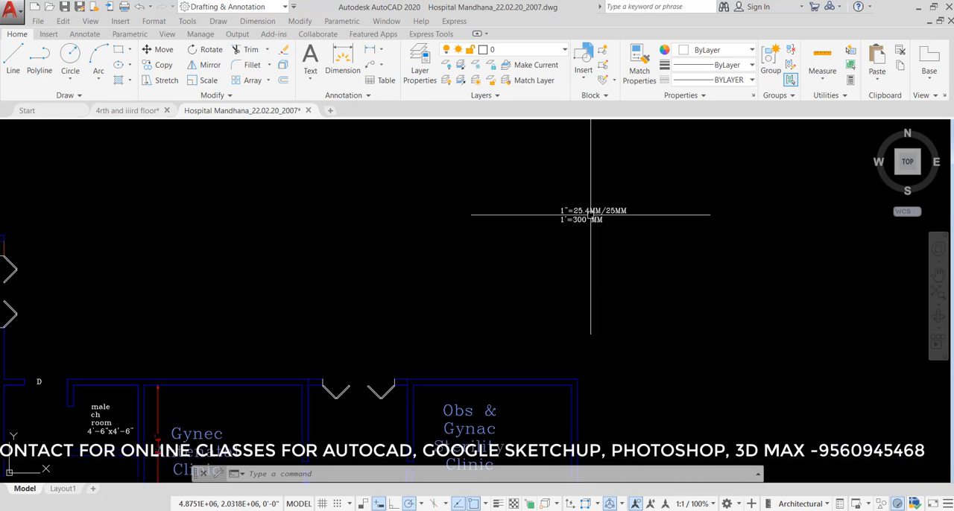
pyautogui.scroll(-2, 622, 169)
pyautogui.scroll(-3, 589, 193)
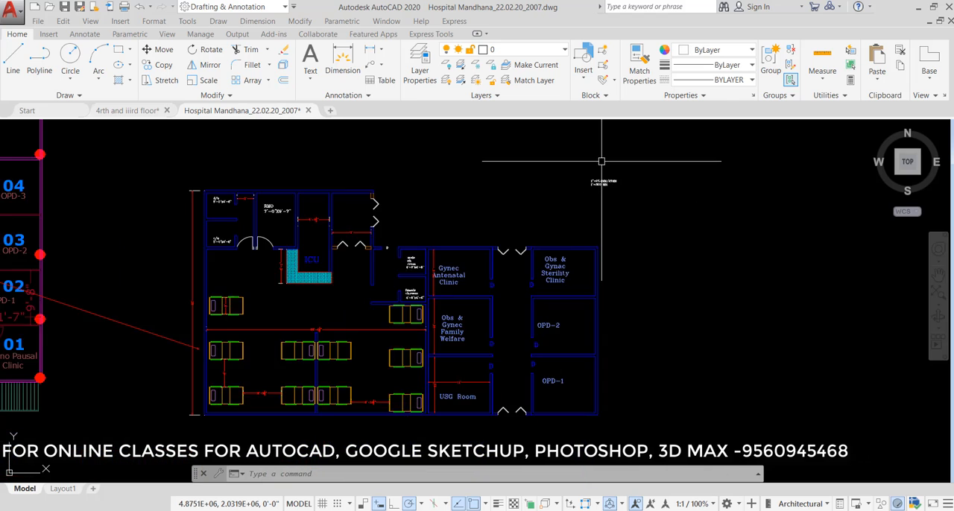
pyautogui.scroll(3, 558, 213)
pyautogui.scroll(-3, 536, 202)
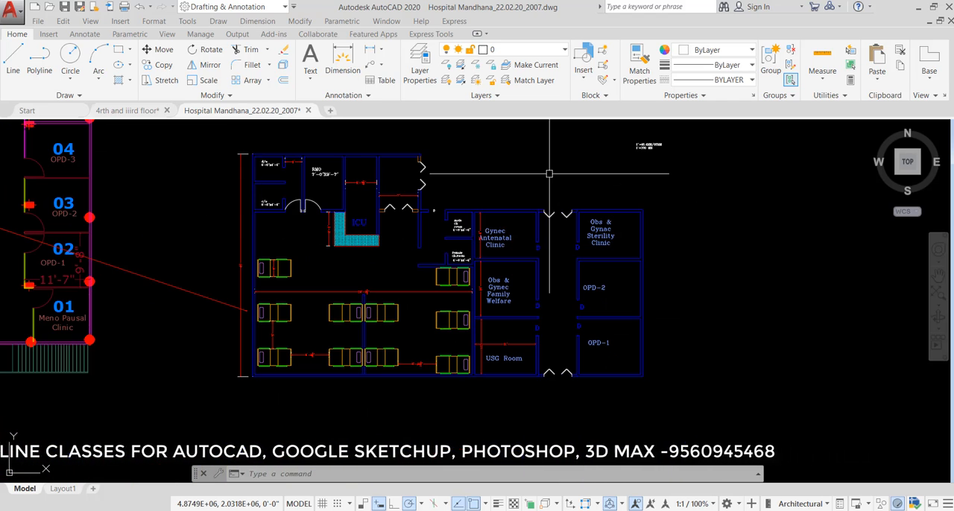
pyautogui.scroll(3, 325, 171)
pyautogui.scroll(3, 326, 172)
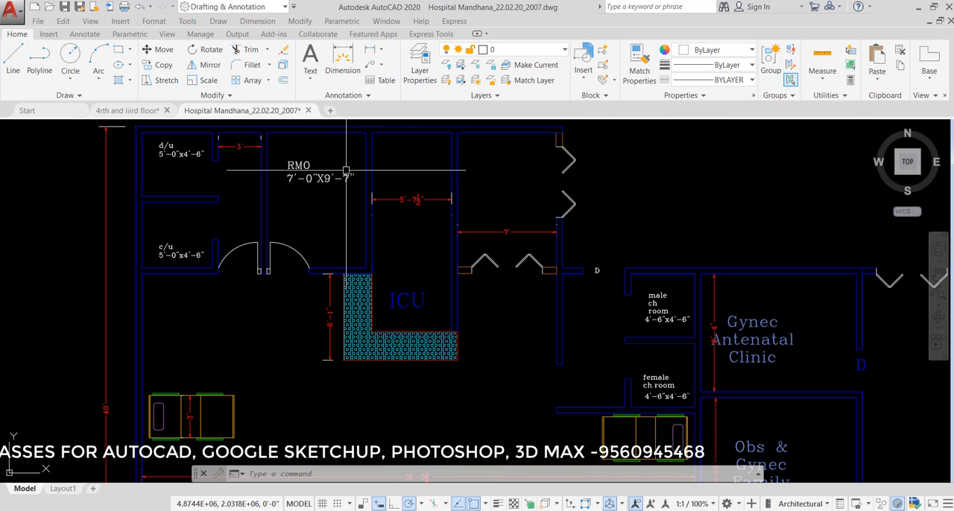
pyautogui.scroll(-3, 257, 190)
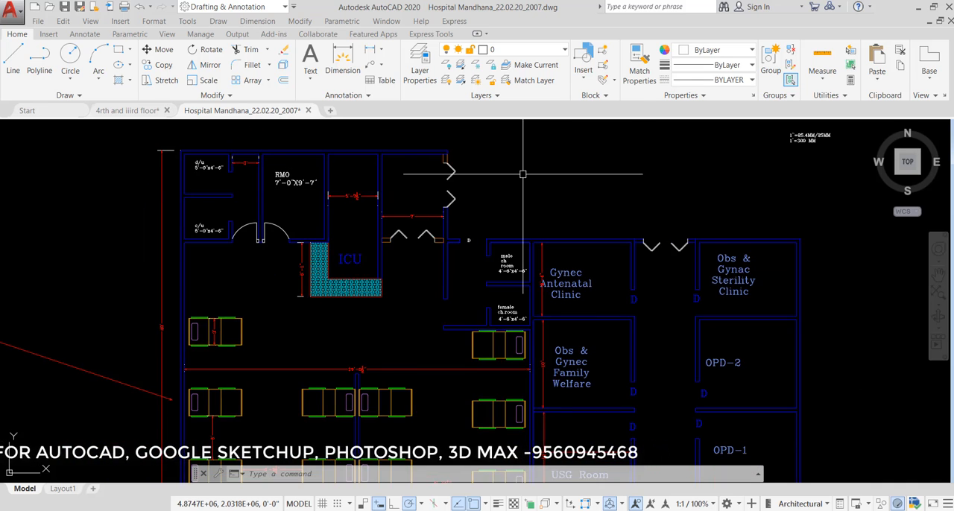
pyautogui.scroll(-2, 484, 187)
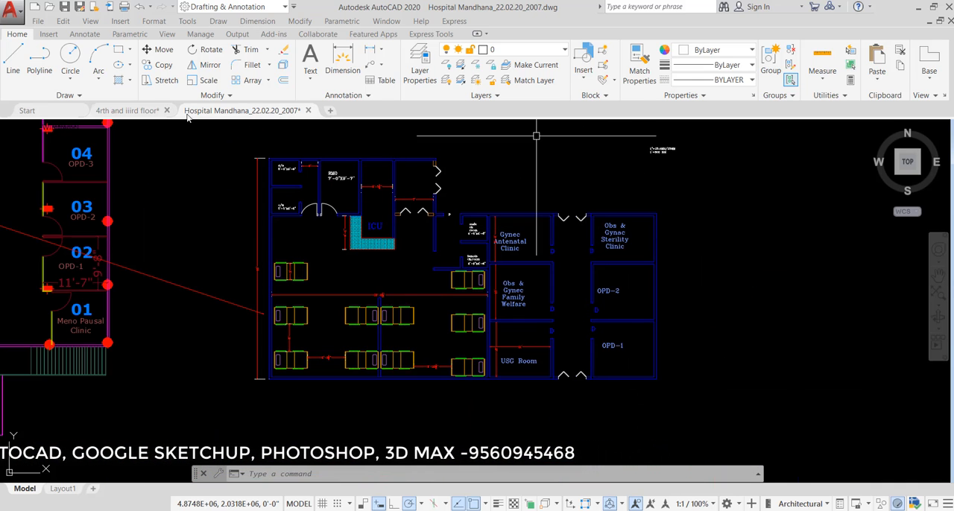
# - In the 4rth and iiird floor drawing, add a linear dimension below the bottom edge of a hatched column on the corridor wall
pyautogui.click(128, 111)
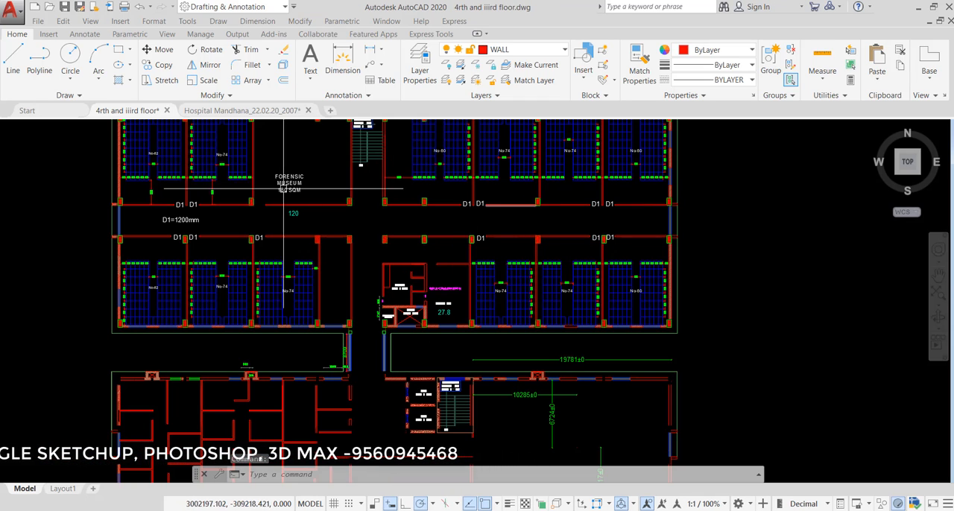
pyautogui.moveTo(498, 283)
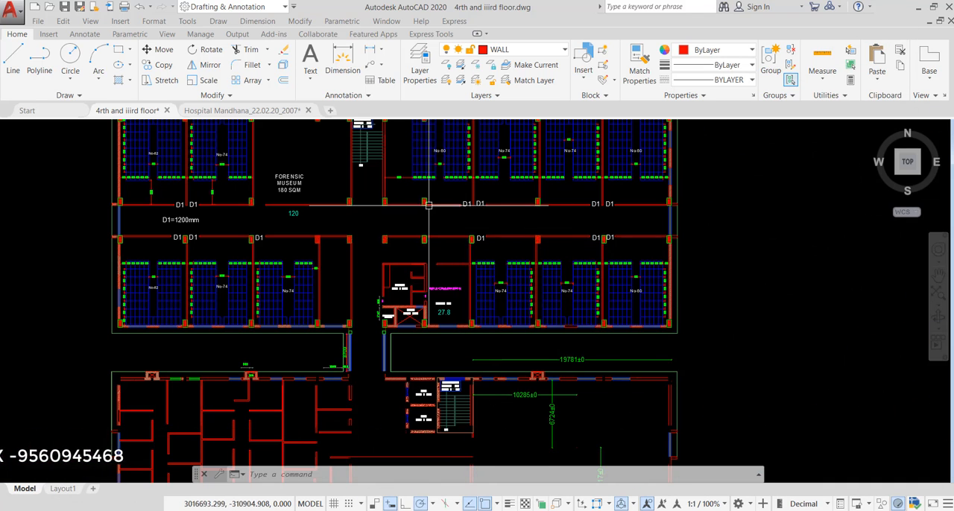
pyautogui.scroll(5, 420, 200)
pyautogui.scroll(3, 421, 201)
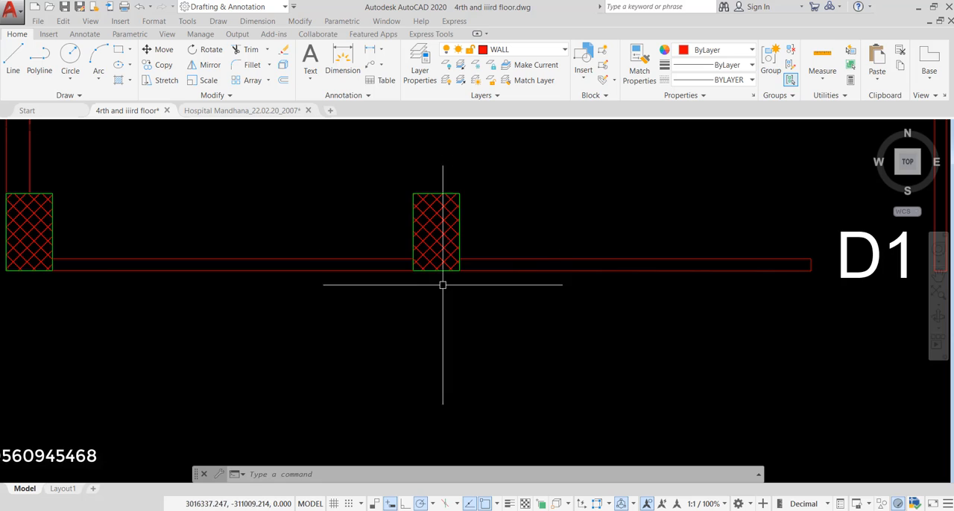
pyautogui.scroll(3, 440, 281)
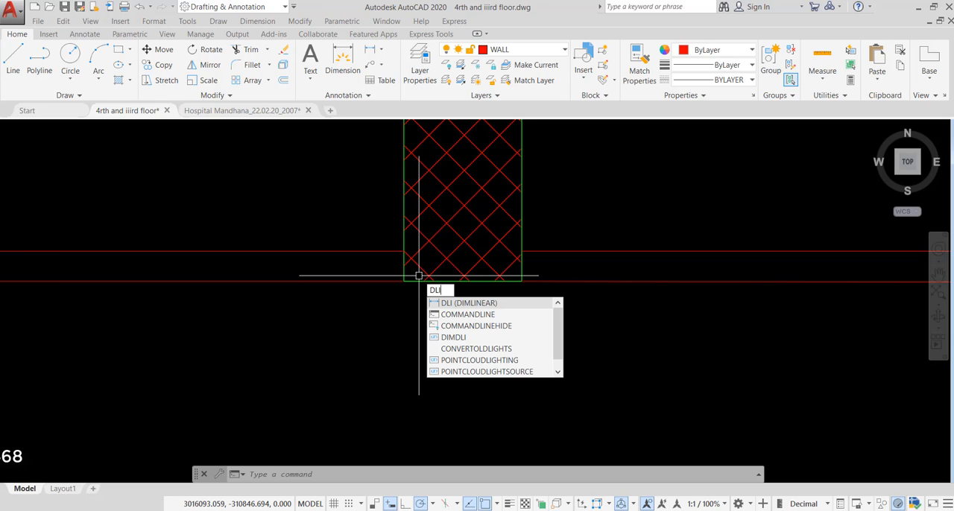
pyautogui.press('Return')
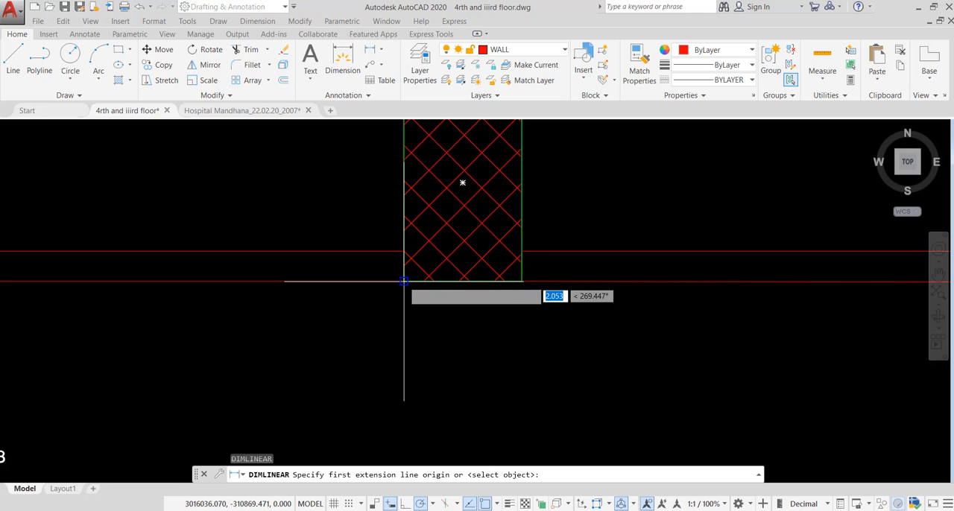
pyautogui.click(403, 281)
pyautogui.click(522, 282)
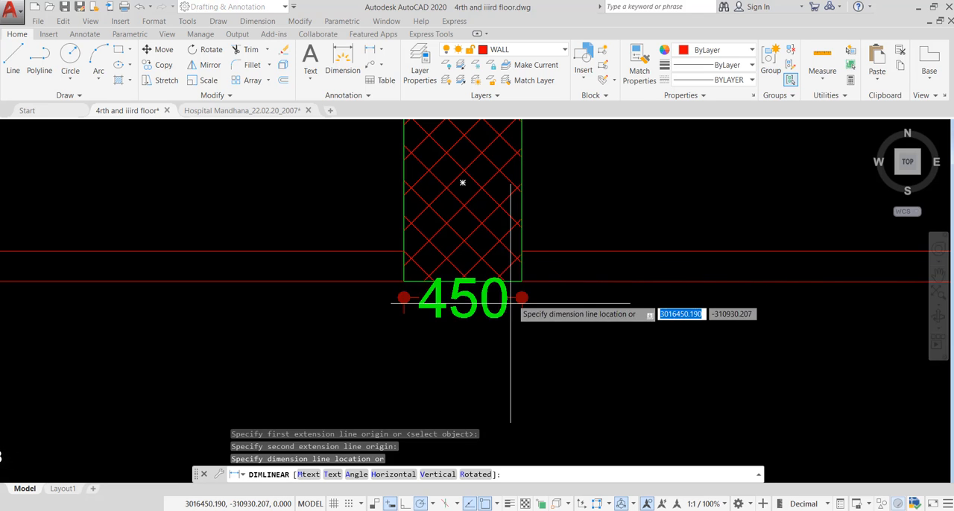
pyautogui.click(501, 327)
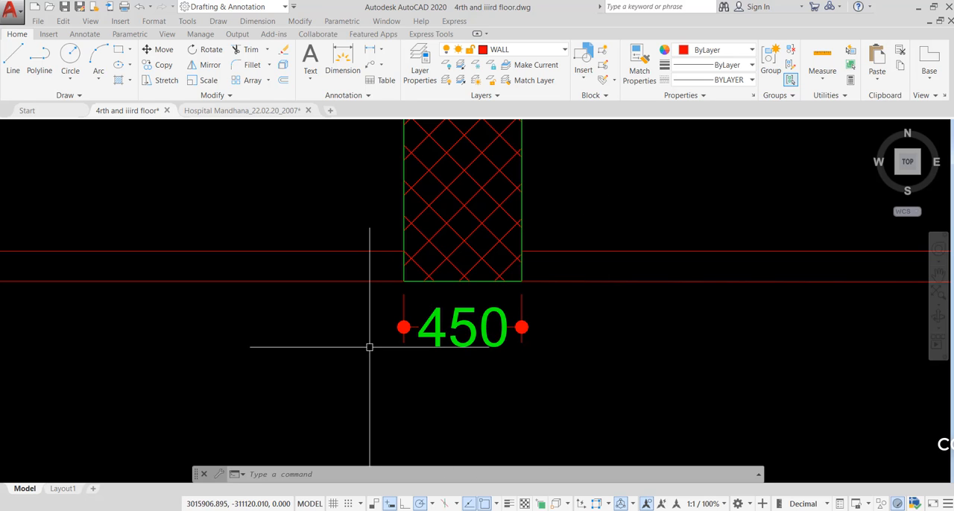
# - In the Hospital Mandhana drawing, add the multiline text 1'=300MM beside the bed that carries the 3' dimension
pyautogui.click(213, 111)
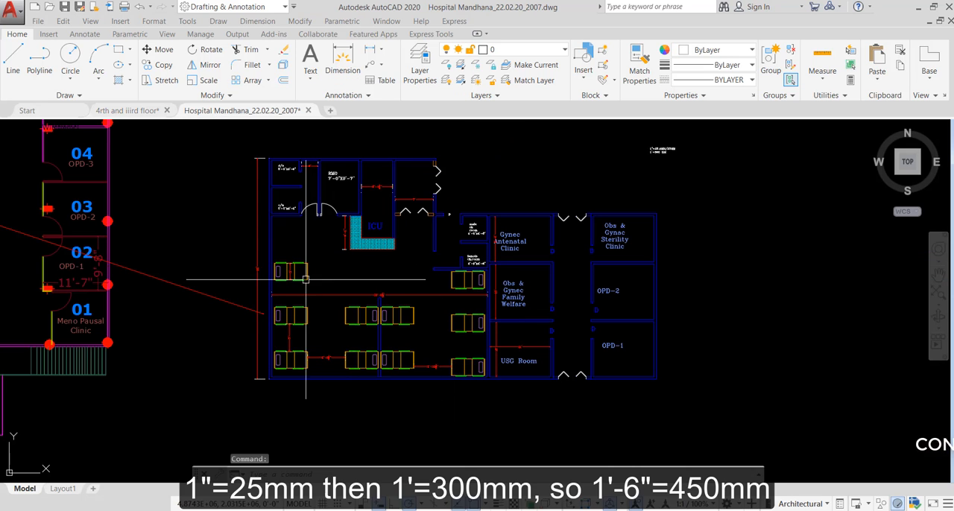
pyautogui.scroll(5, 291, 272)
pyautogui.scroll(2, 258, 261)
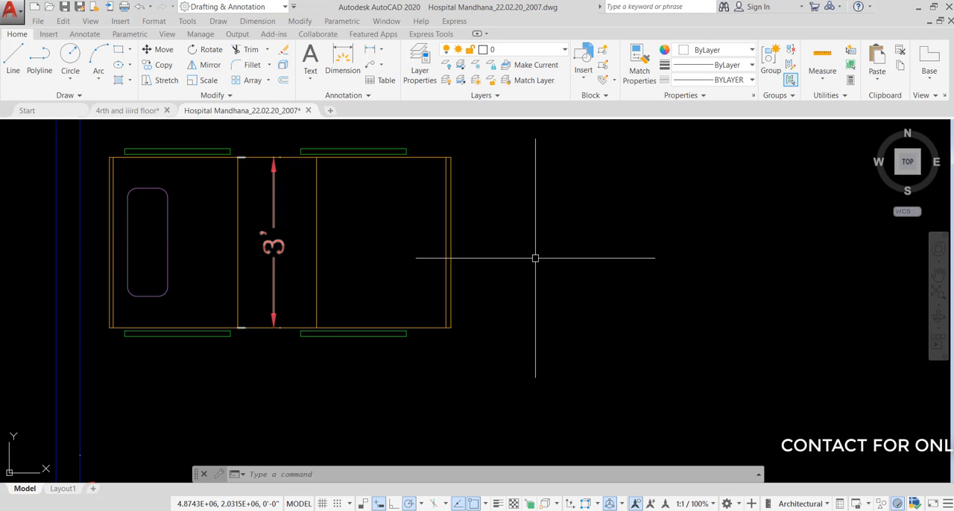
pyautogui.press('Return')
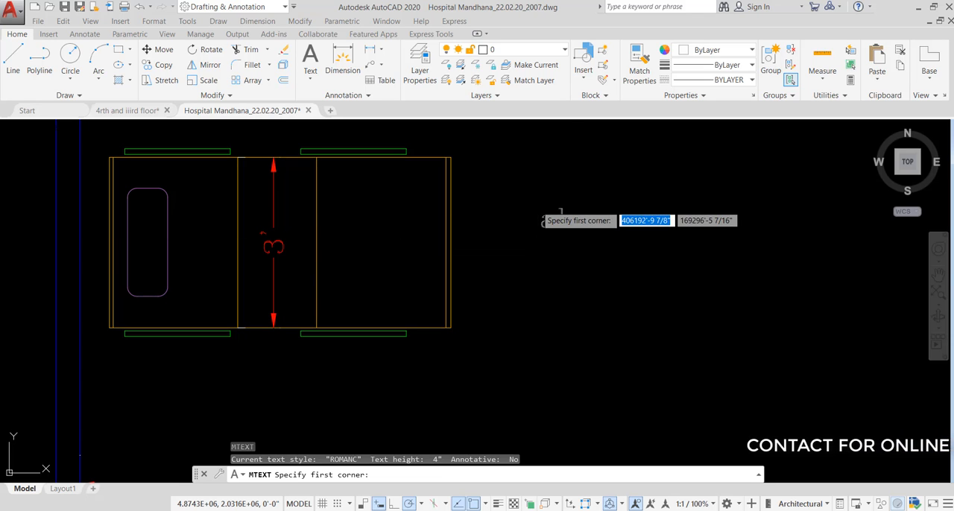
pyautogui.click(535, 206)
pyautogui.click(656, 239)
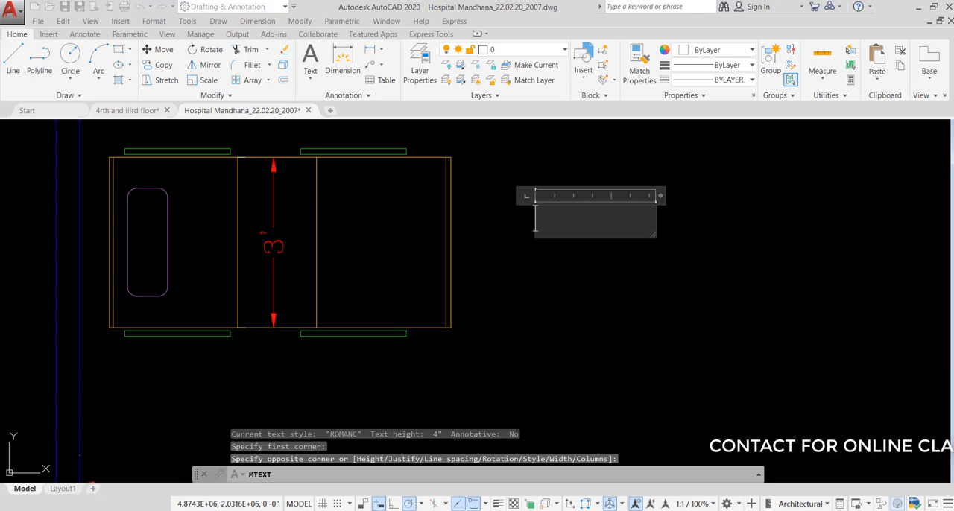
pyautogui.write('1')
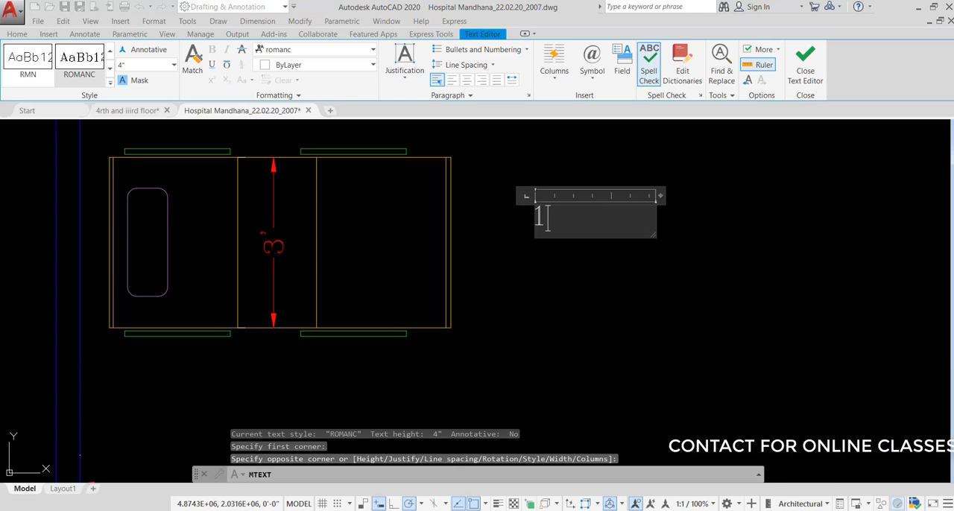
pyautogui.write("'=")
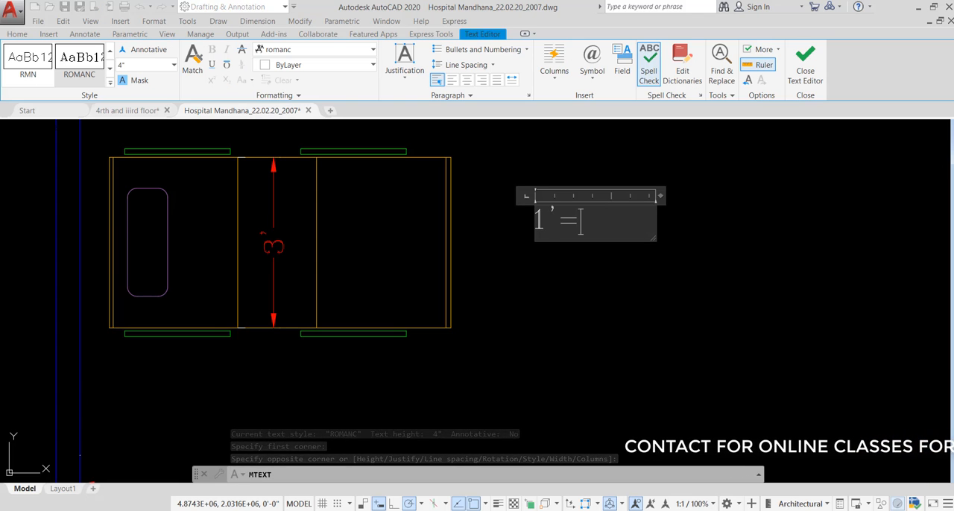
pyautogui.write('300MM')
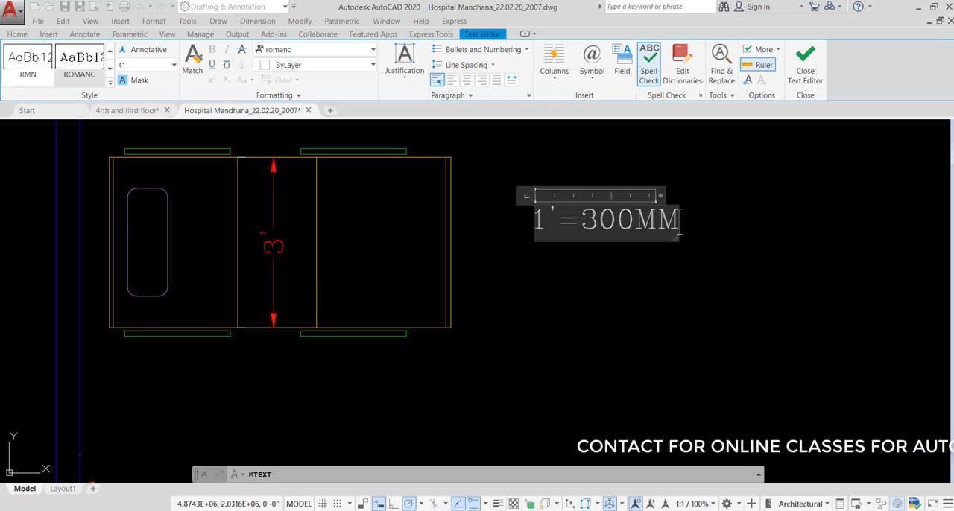
pyautogui.click(655, 316)
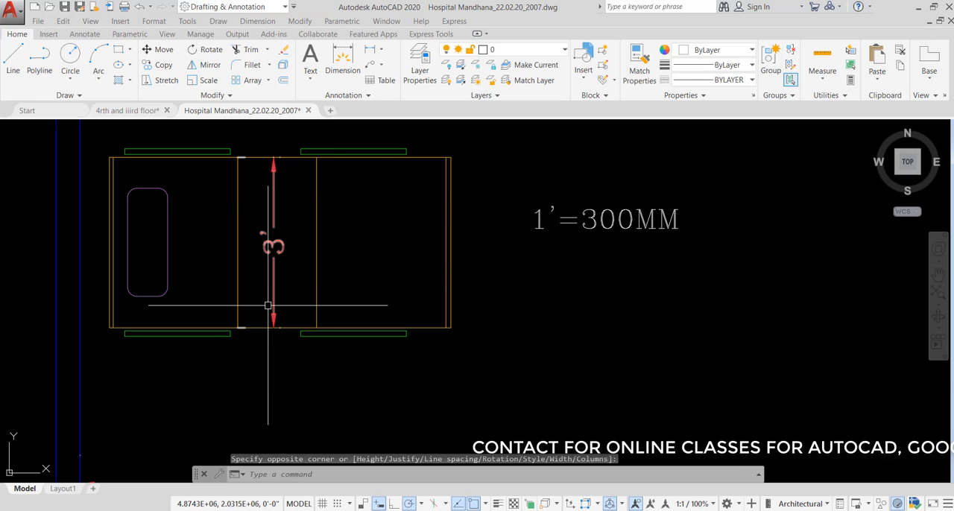
# - Copy the whole ICU and clinic plan with its notes, using a base point in the empty space to its right
pyautogui.scroll(-2, 273, 242)
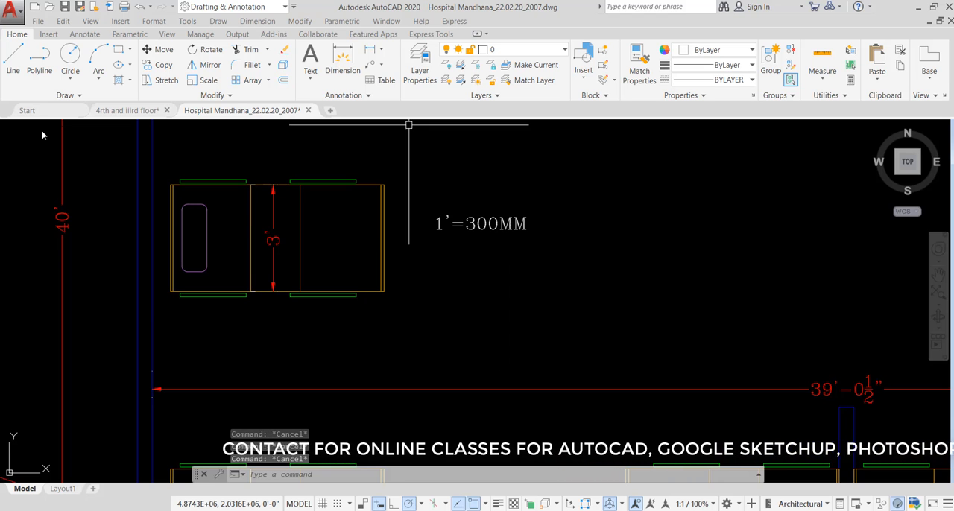
pyautogui.scroll(-5, 263, 265)
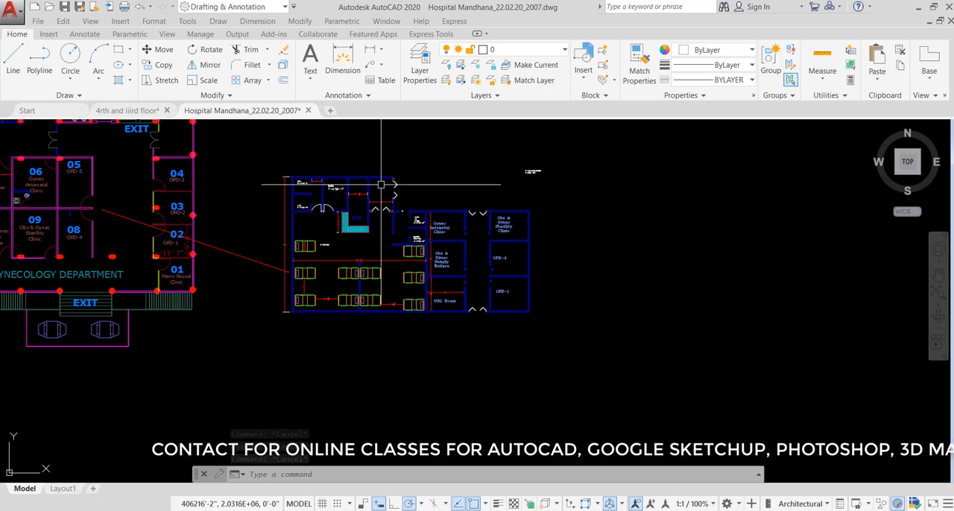
pyautogui.scroll(2, 381, 187)
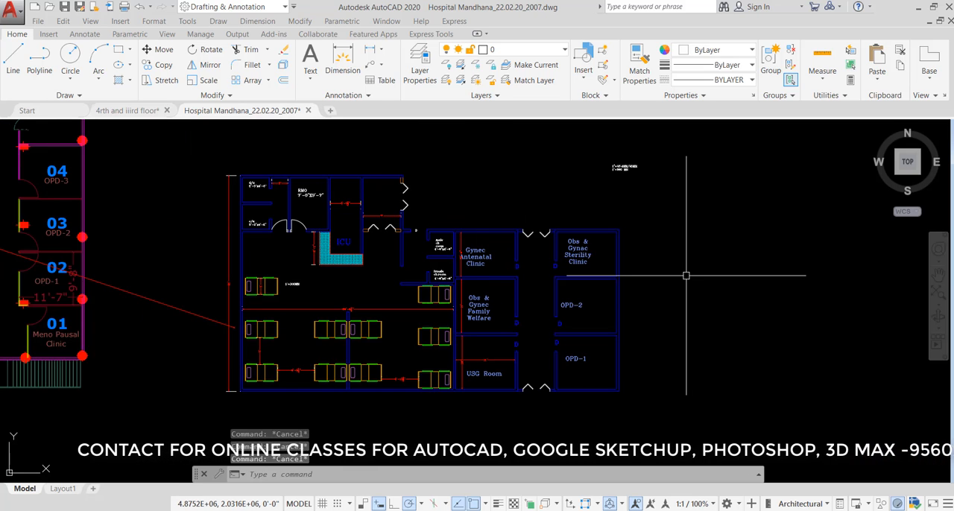
pyautogui.hotkey('ctrl', 'shift', 'c')
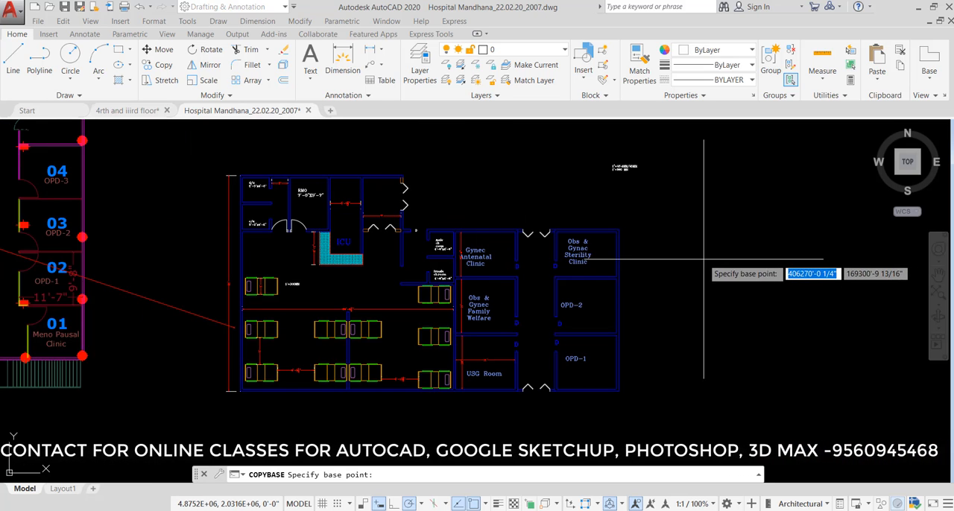
pyautogui.click(703, 259)
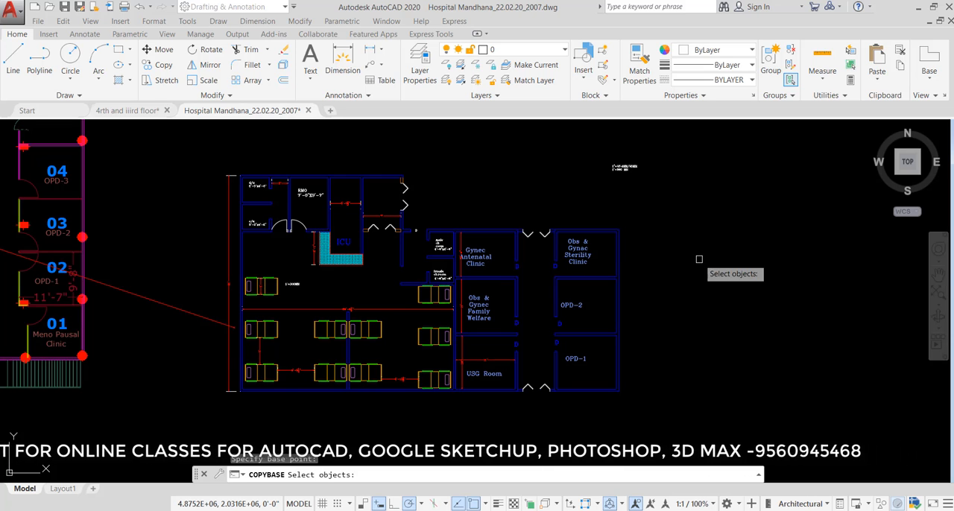
pyautogui.click(707, 135)
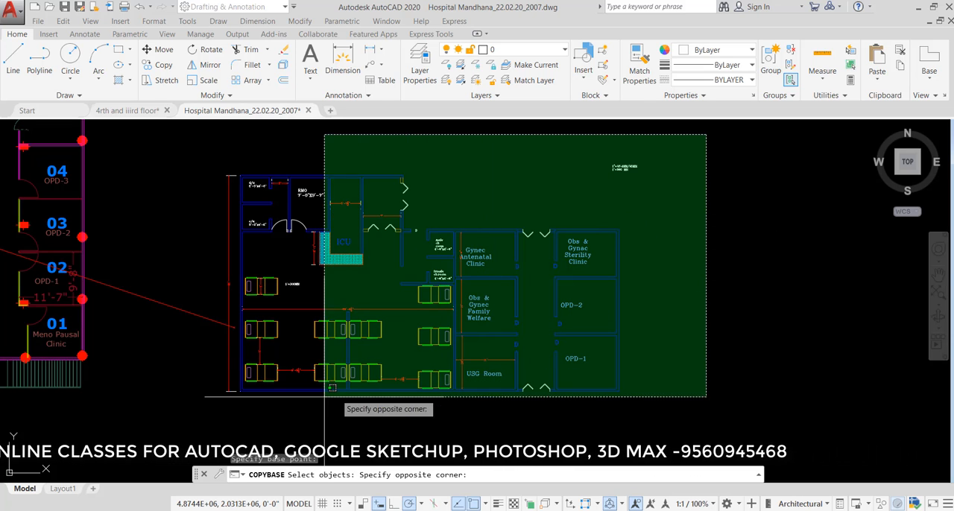
pyautogui.click(189, 405)
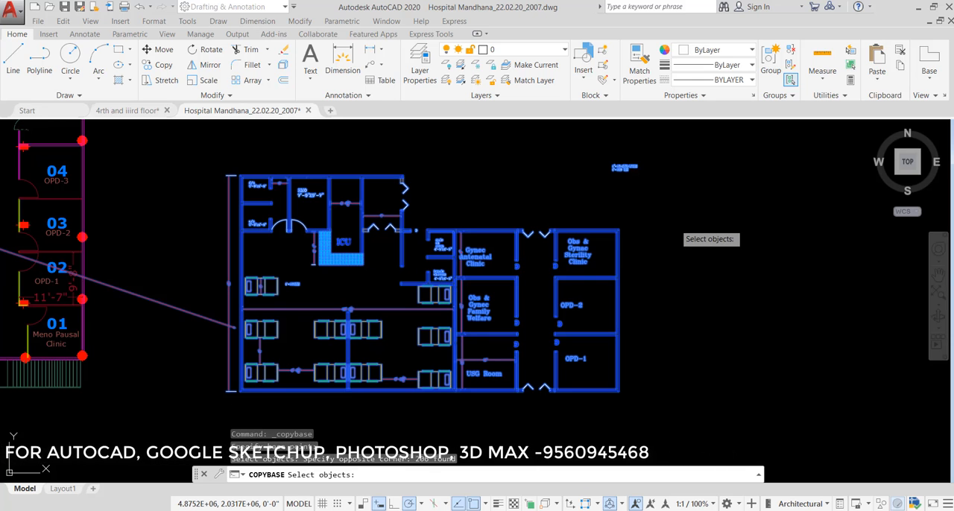
pyautogui.press('Return')
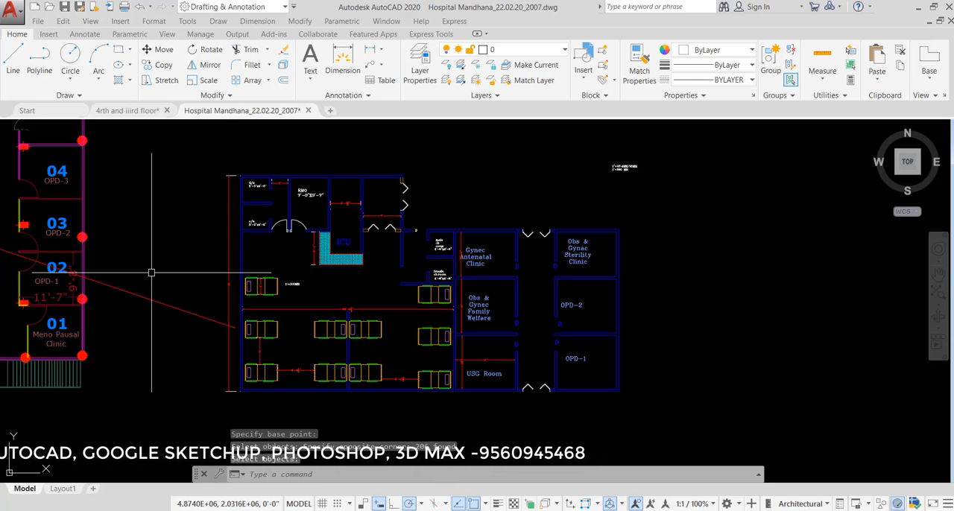
# - Paste the copied hospital plan into the 4rth and iiird floor drawing, in the empty space right of the medical college plan
pyautogui.click(138, 112)
pyautogui.scroll(-3, 282, 283)
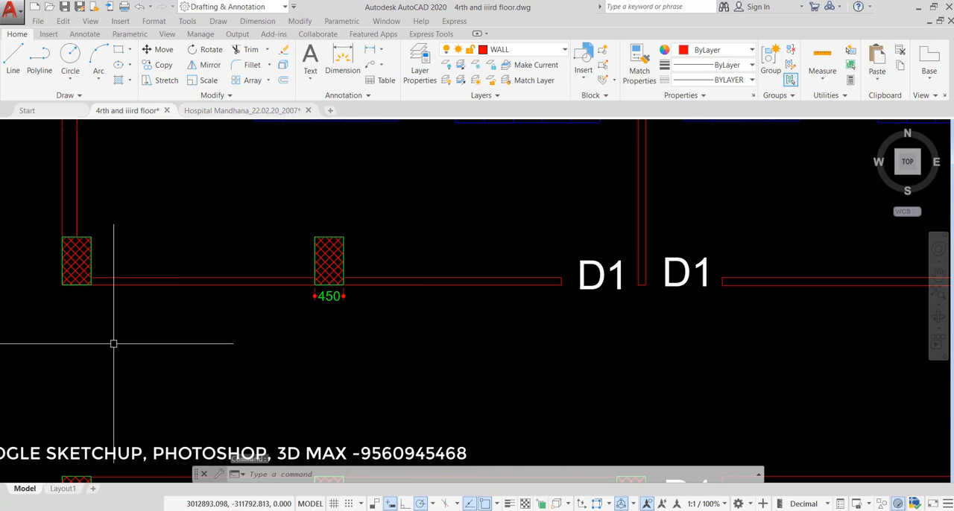
pyautogui.scroll(-6, 256, 255)
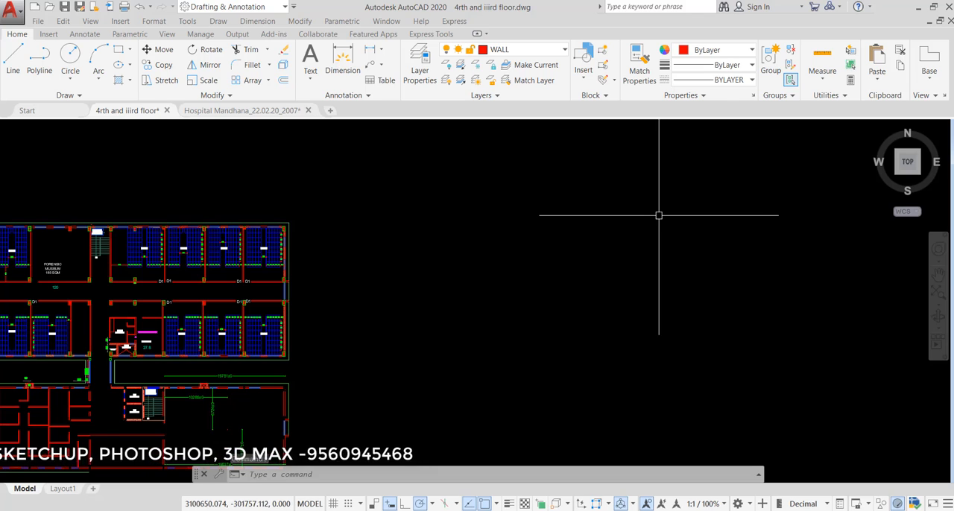
pyautogui.hotkey('ctrl', 'v')
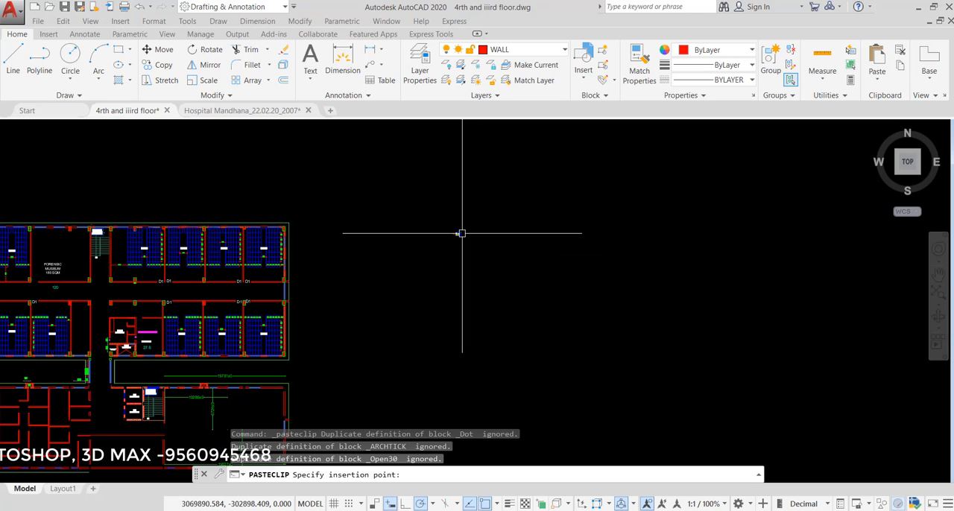
pyautogui.click(463, 233)
# - Compare the pasted hospital plan's size with the medical college plan and examine its bed with the 3' dimension and 1'=300MM note
pyautogui.scroll(15, 466, 222)
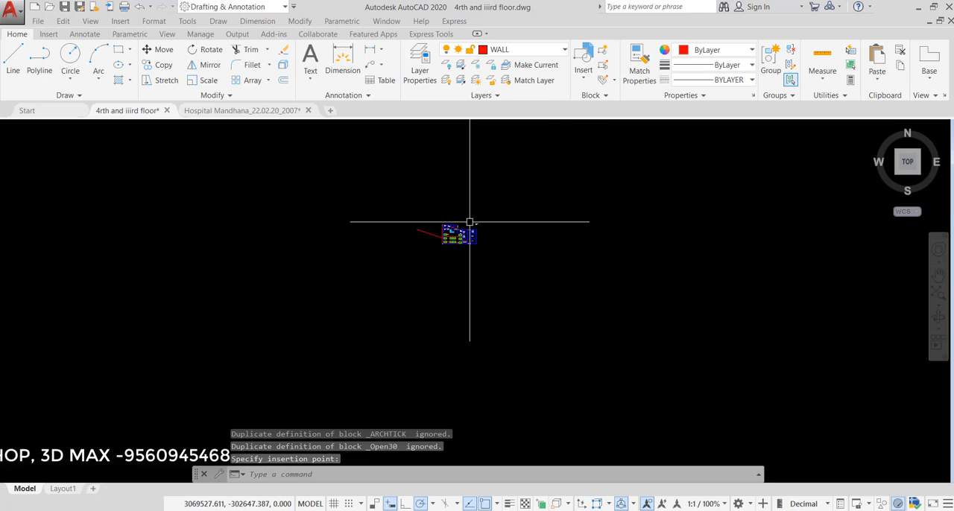
pyautogui.scroll(2, 329, 299)
pyautogui.scroll(2, 329, 299)
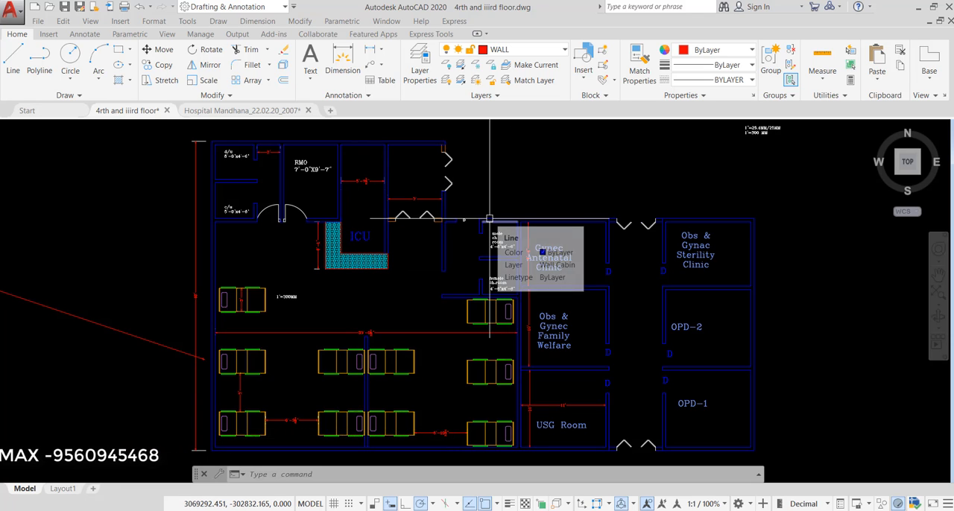
pyautogui.scroll(-4, 514, 198)
pyautogui.scroll(-6, 357, 244)
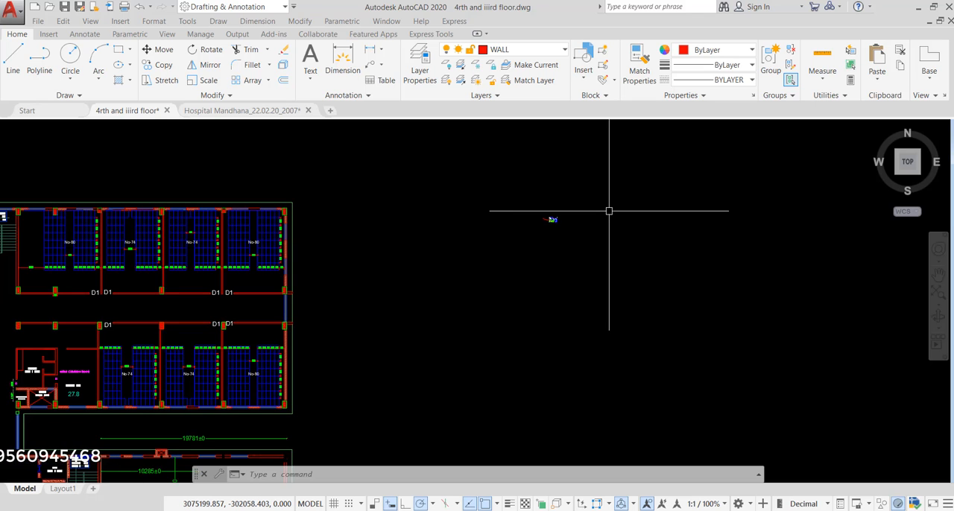
pyautogui.scroll(8, 554, 209)
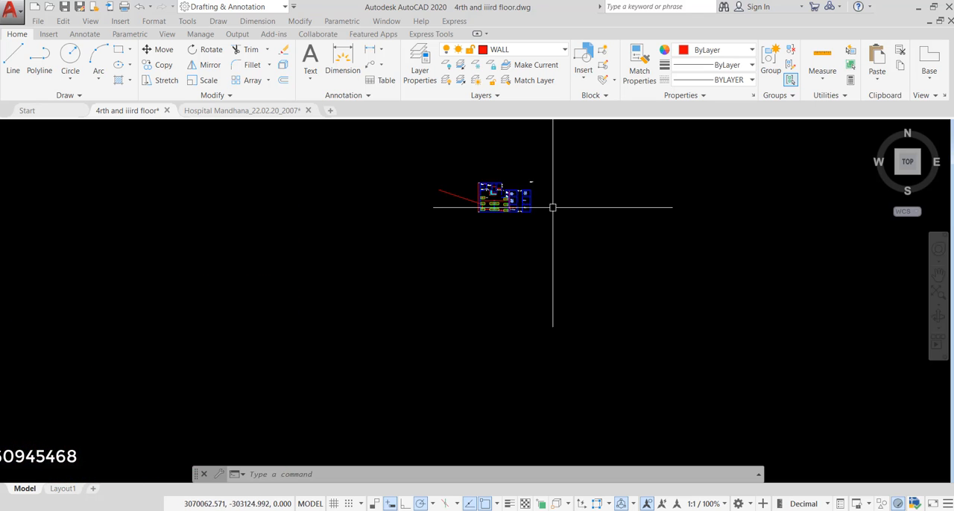
pyautogui.scroll(3, 276, 311)
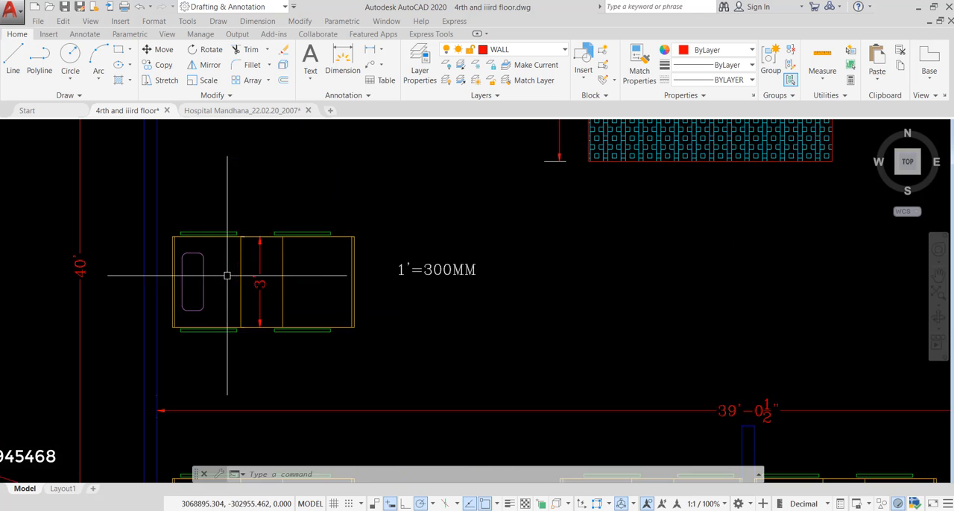
pyautogui.scroll(-10, 366, 278)
pyautogui.scroll(2, 388, 254)
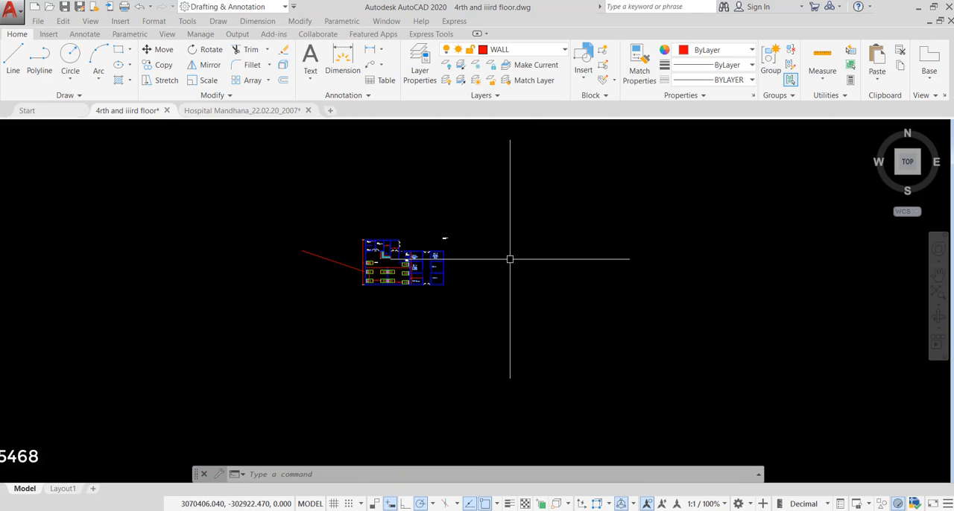
pyautogui.write('C')
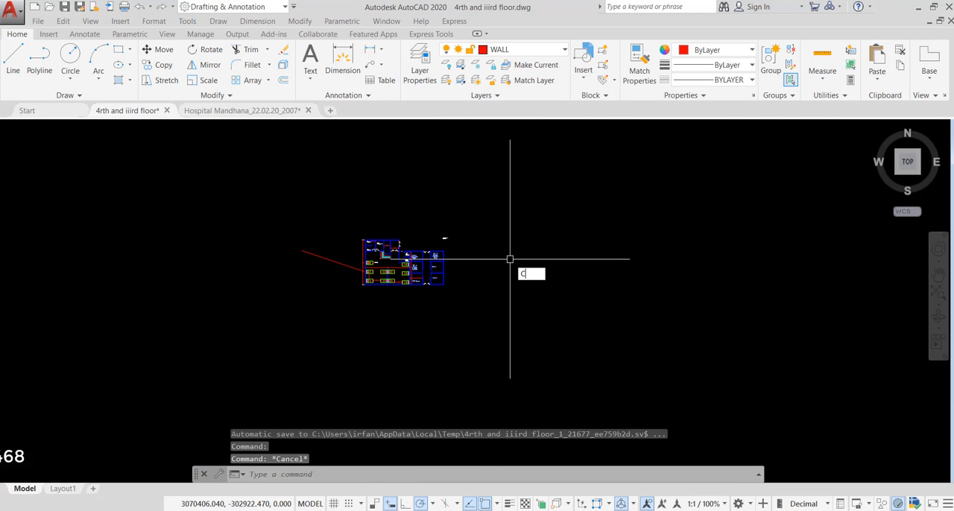
pyautogui.press('Escape')
pyautogui.write('C')
pyautogui.press('Escape')
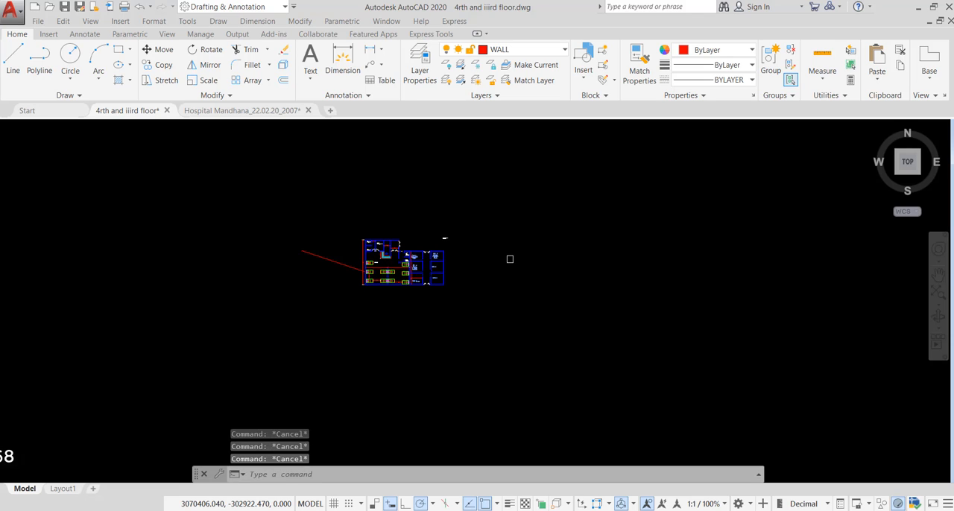
# - Scale the whole pasted plan by reference from the lower end of the bed's 3' dimension, using that dimension's span as reference and 900 as new length
pyautogui.write('sc')
pyautogui.press('Return')
pyautogui.click(528, 182)
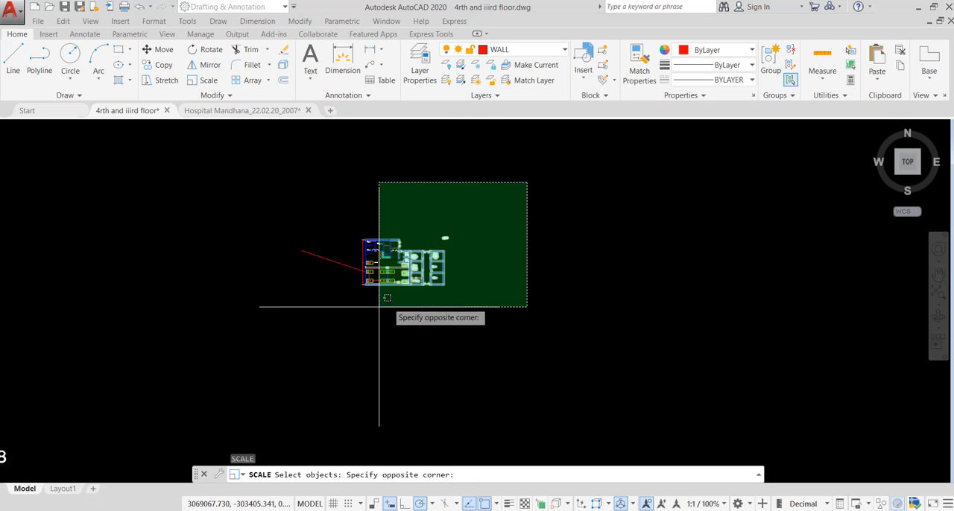
pyautogui.click(353, 318)
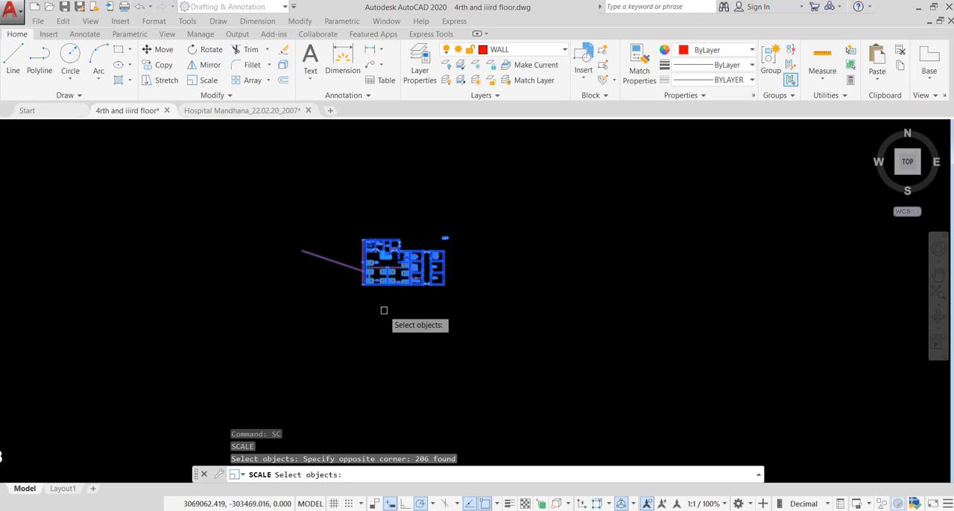
pyautogui.press('Return')
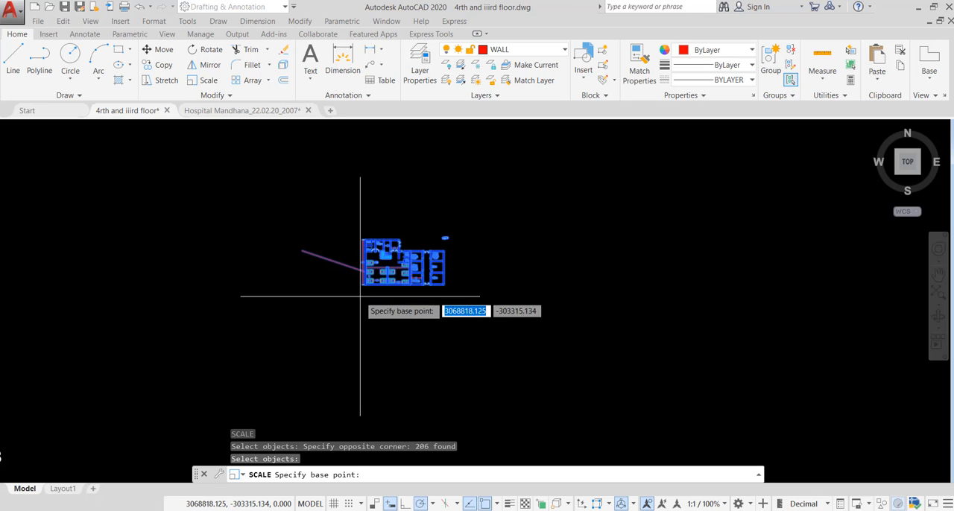
pyautogui.scroll(10, 372, 272)
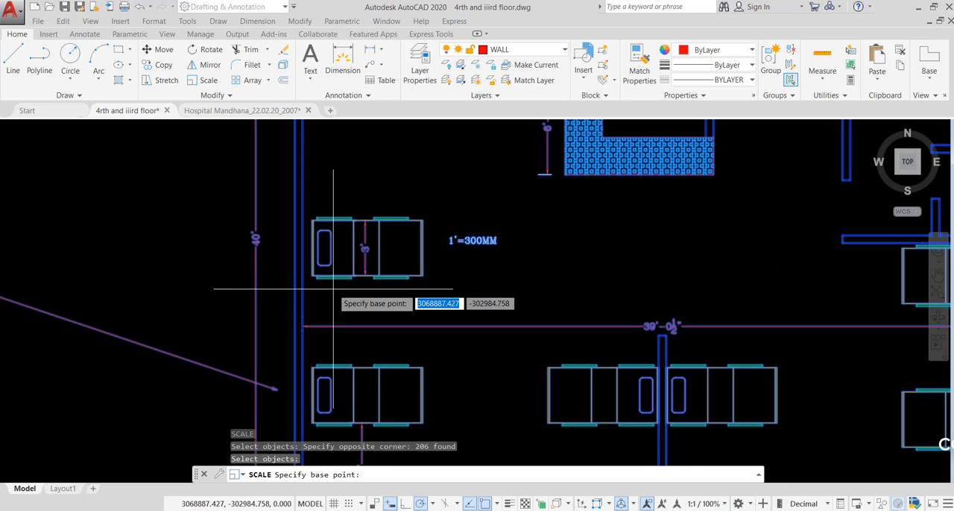
pyautogui.moveTo(331, 317); pyautogui.dragTo(398, 219, button='middle')
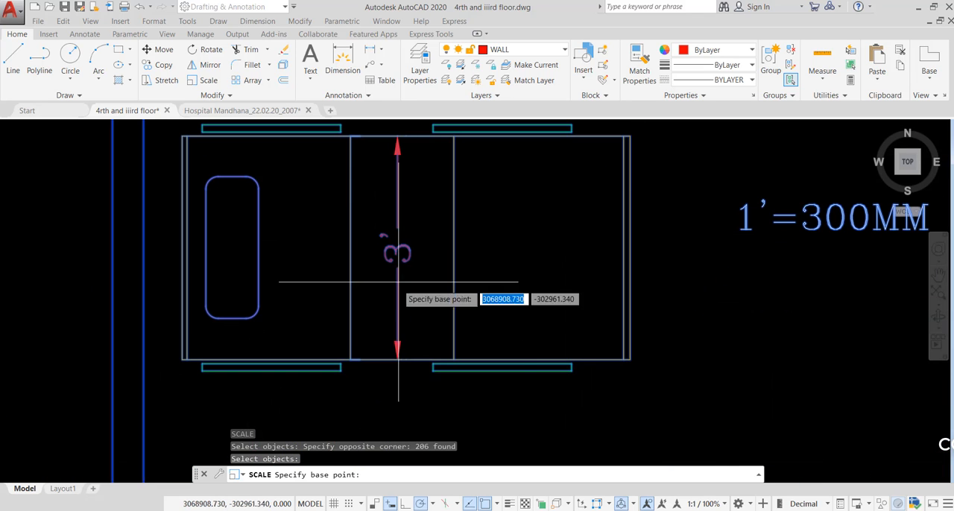
pyautogui.click(397, 359)
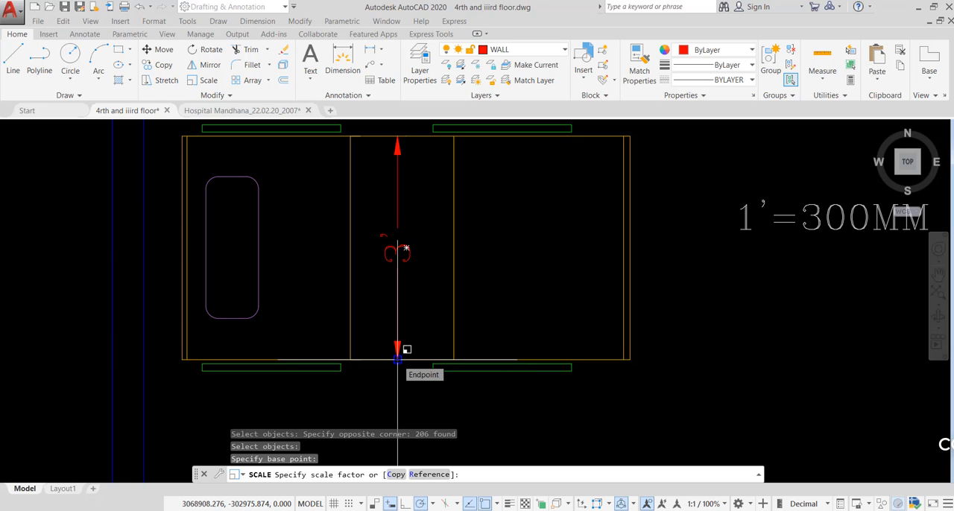
pyautogui.write('R')
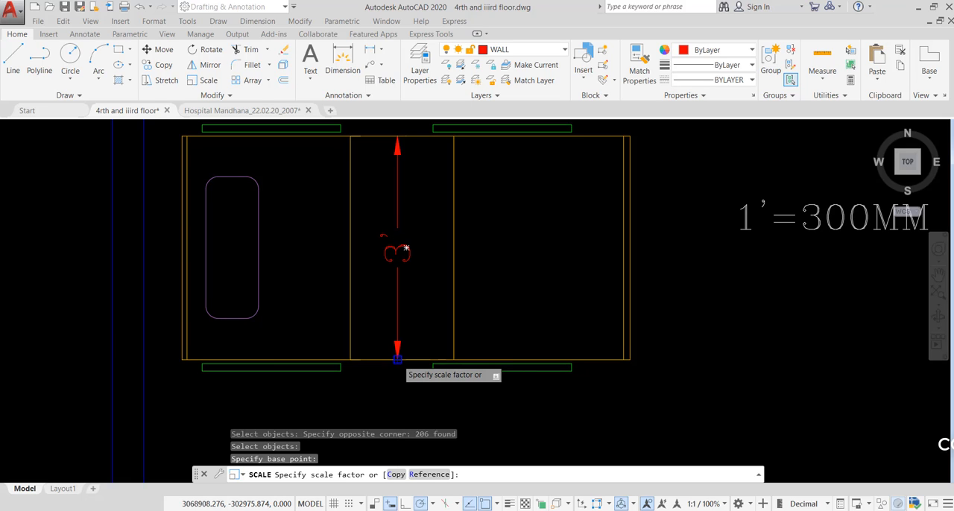
pyautogui.press('Return')
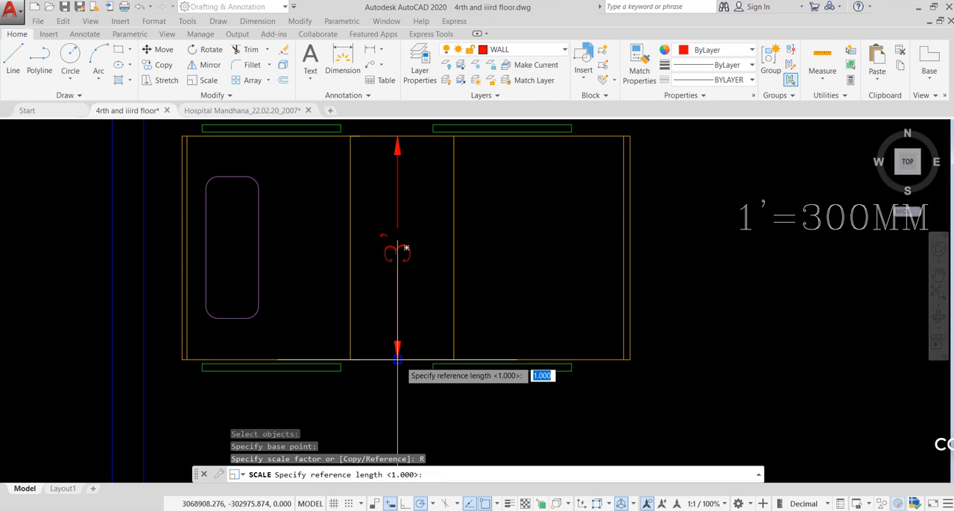
pyautogui.click(397, 358)
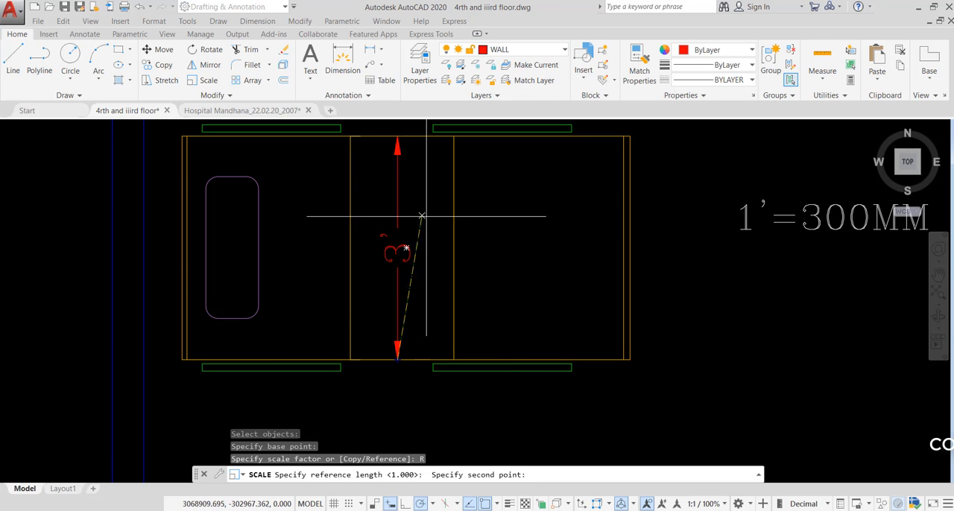
pyautogui.click(398, 136)
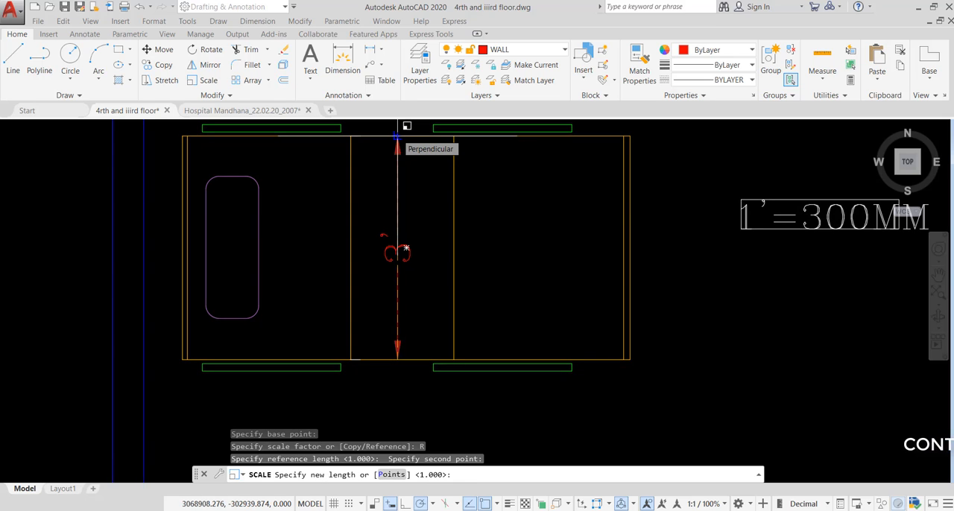
pyautogui.write('900')
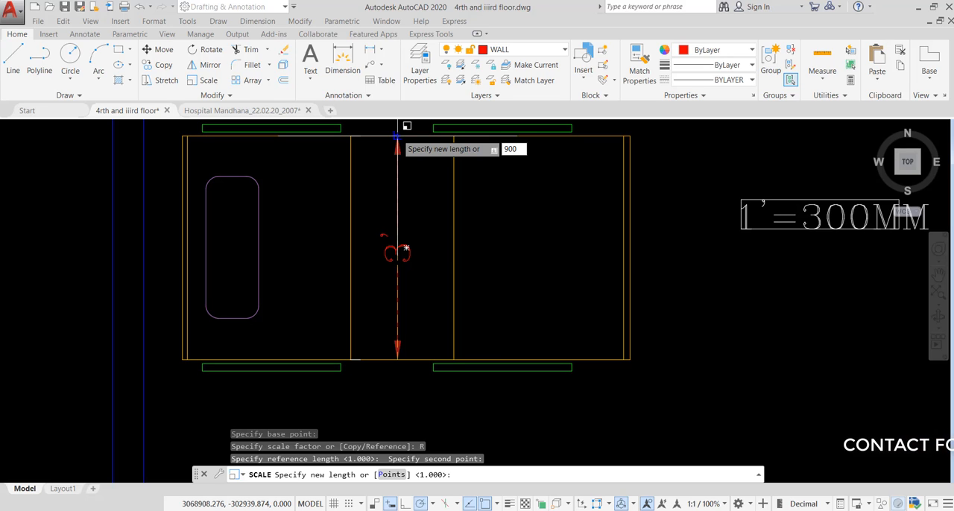
pyautogui.write('900')
pyautogui.press('Return')
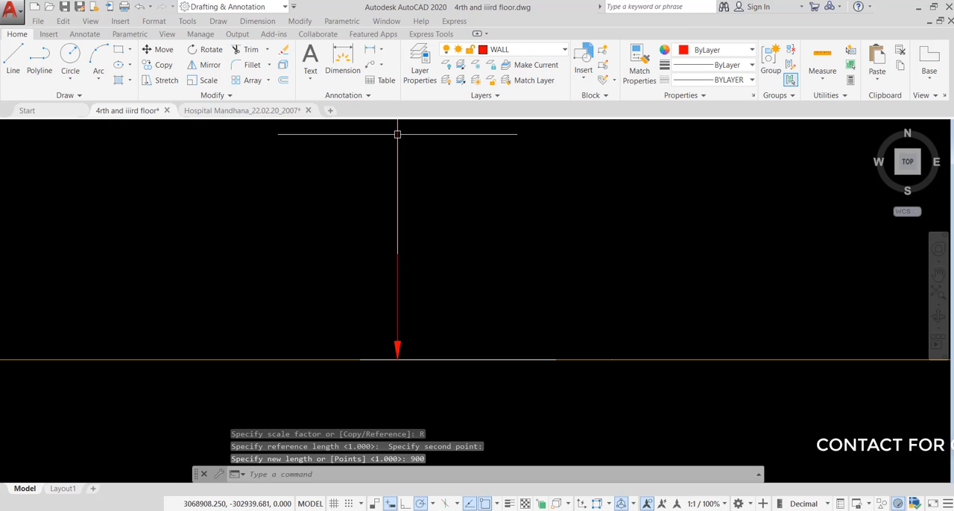
# - Add a vertical linear dimension across the width of the scaled bed beside the 1'=300MM note, placed next to its existing dimension line
pyautogui.scroll(-8, 462, 268)
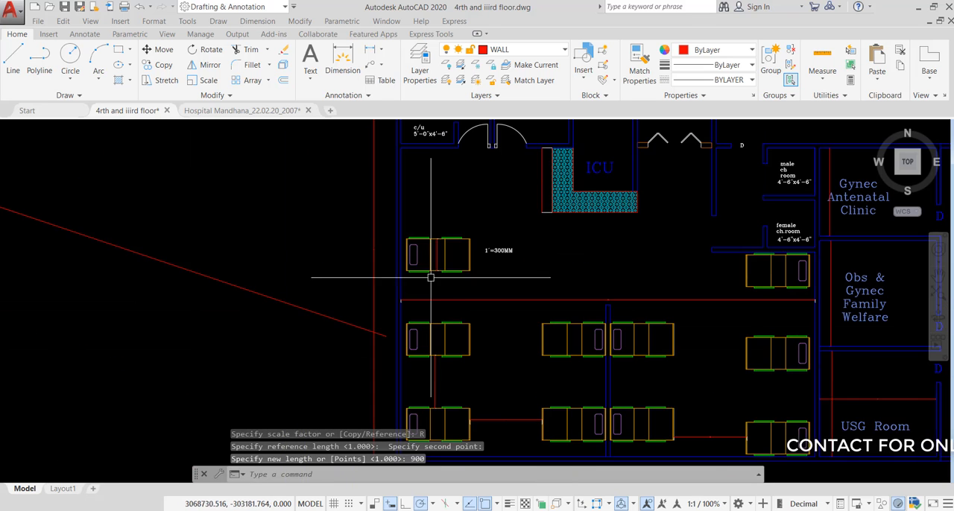
pyautogui.scroll(-6, 512, 159)
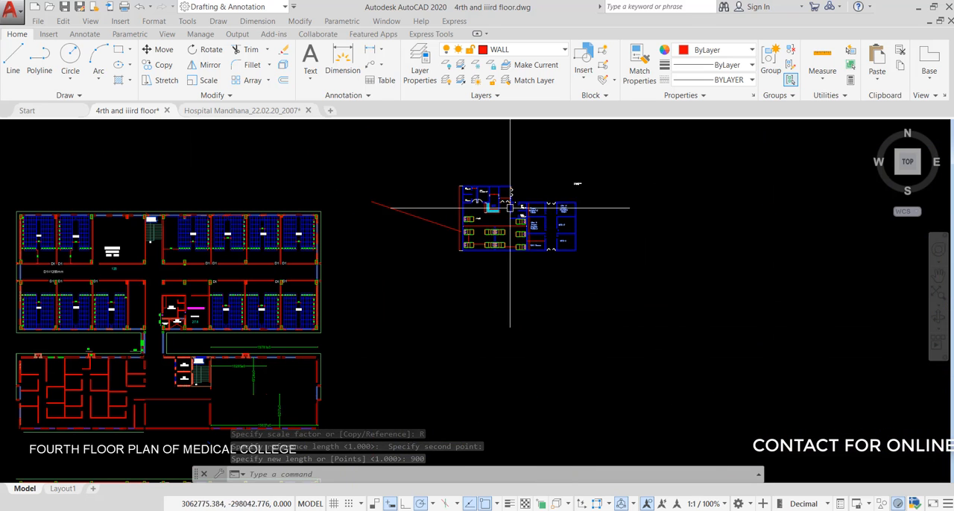
pyautogui.scroll(6, 485, 215)
pyautogui.scroll(8, 426, 202)
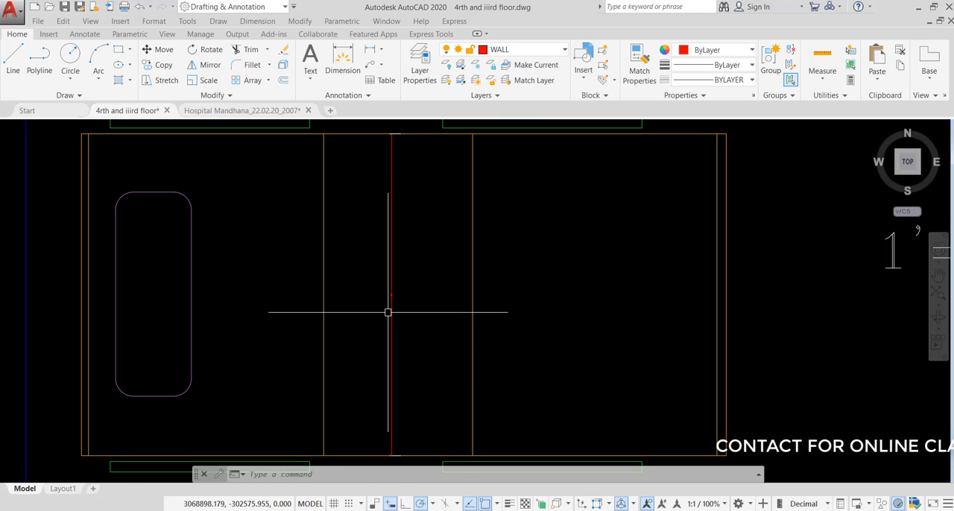
pyautogui.scroll(-2, 438, 246)
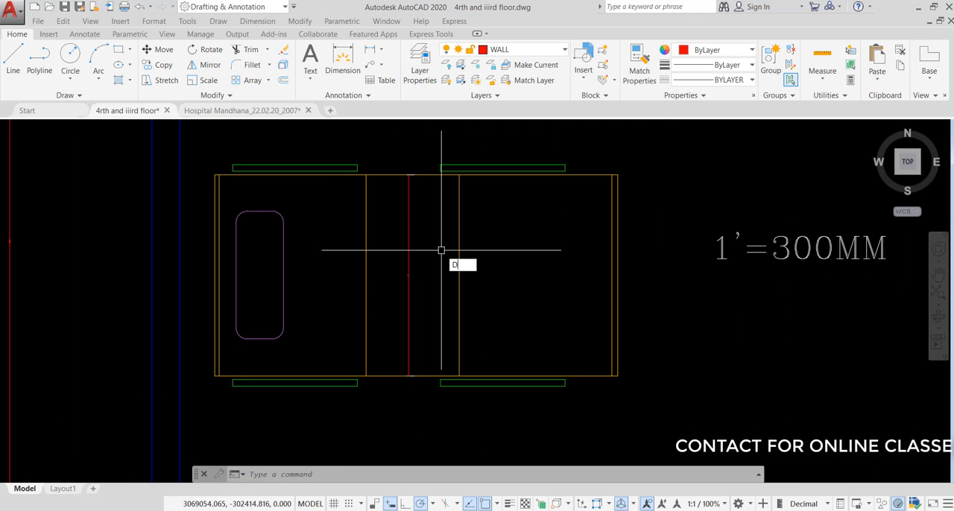
pyautogui.write('LI')
pyautogui.press('Return')
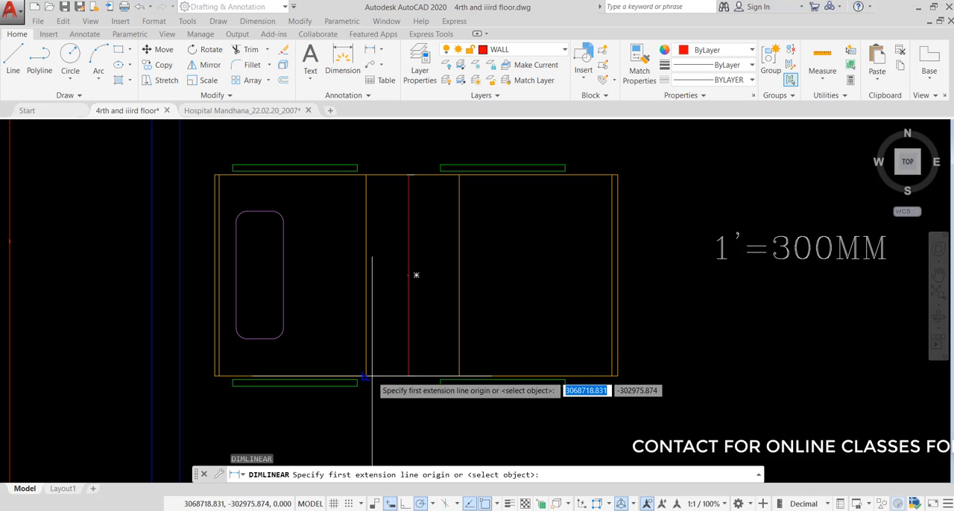
pyautogui.click(372, 376)
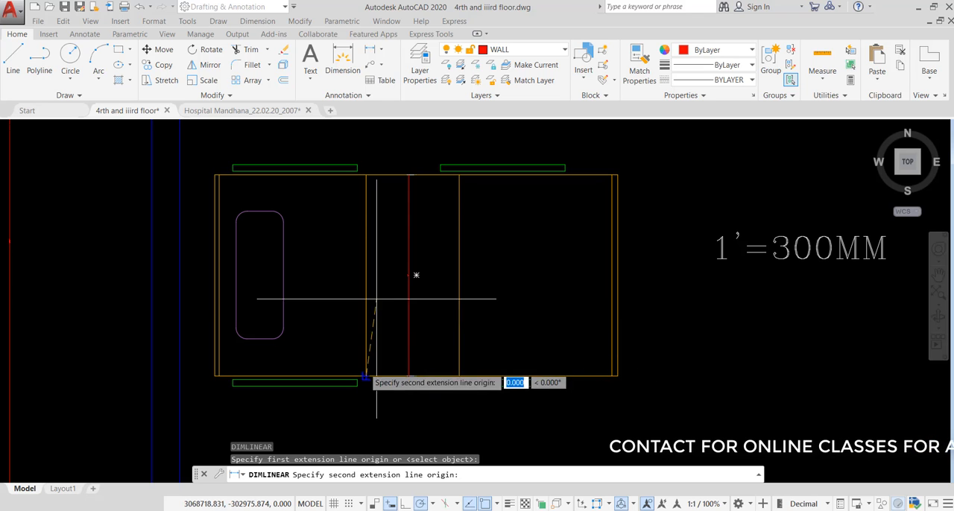
pyautogui.click(366, 176)
pyautogui.click(386, 183)
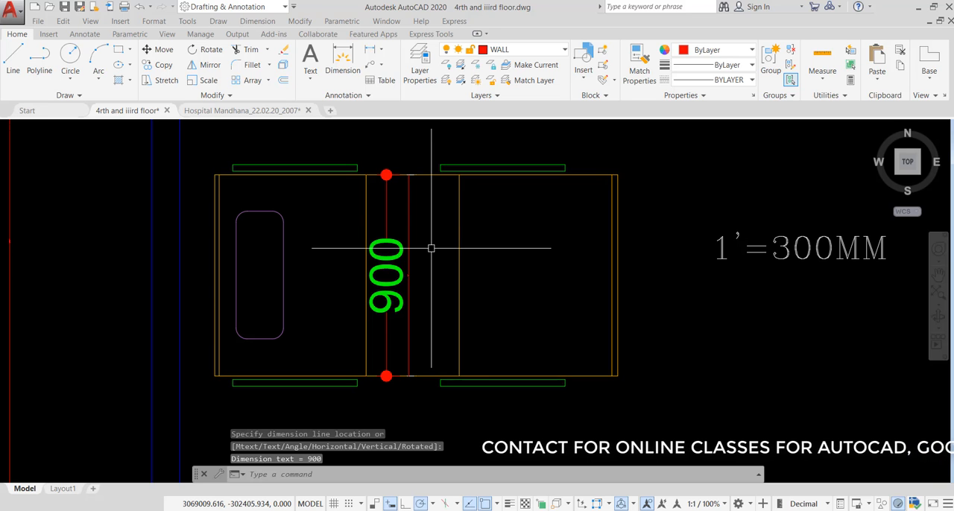
# - Copy the whole fourth floor plan of the medical college with its title, using a base point in the empty space beside the plan
pyautogui.scroll(-10, 592, 213)
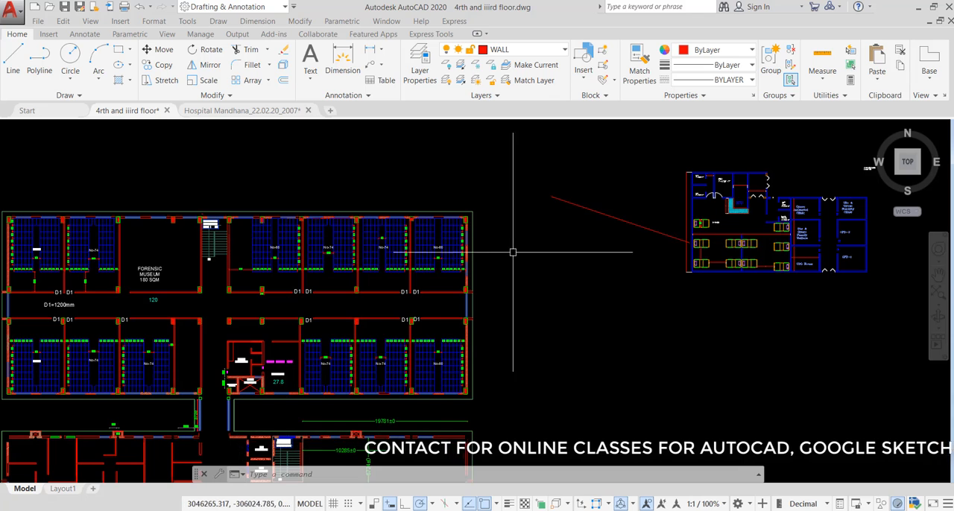
pyautogui.scroll(-2, 522, 255)
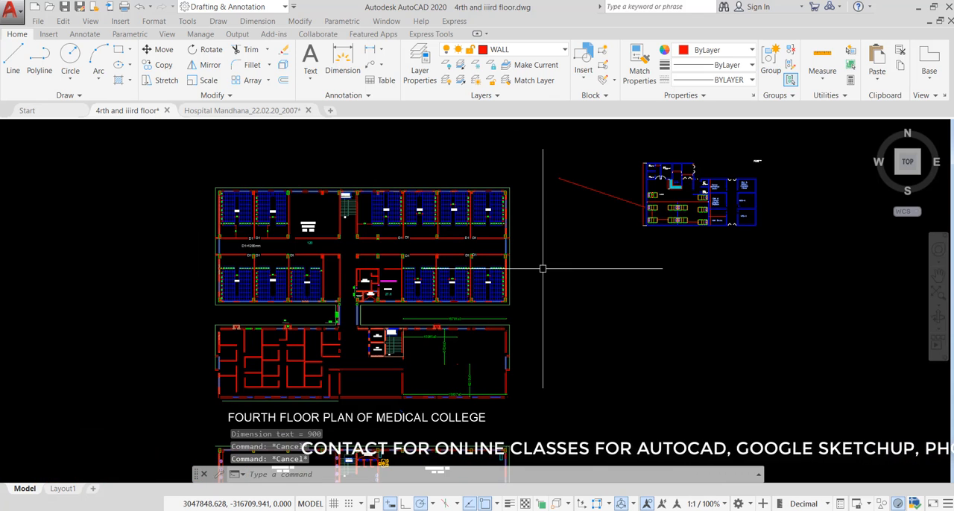
pyautogui.hotkey('ctrl', 'shift', 'c')
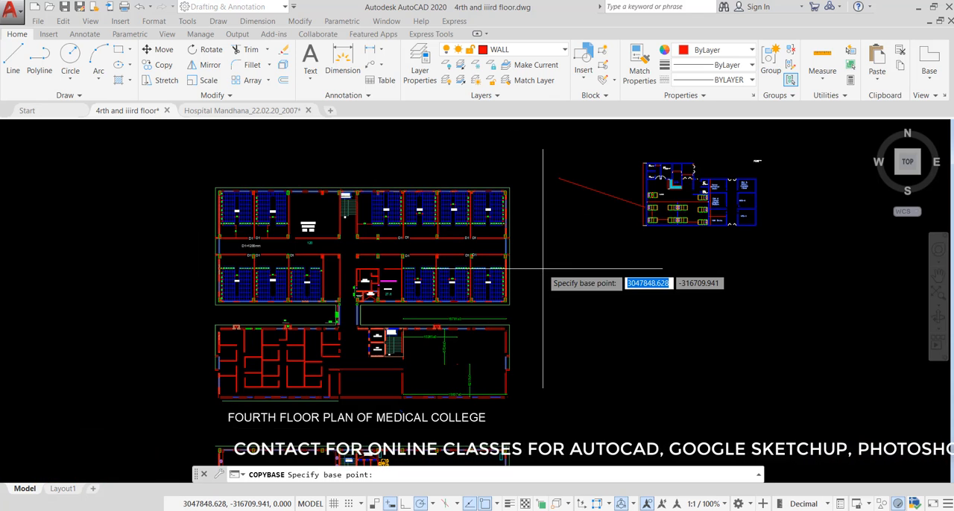
pyautogui.click(541, 229)
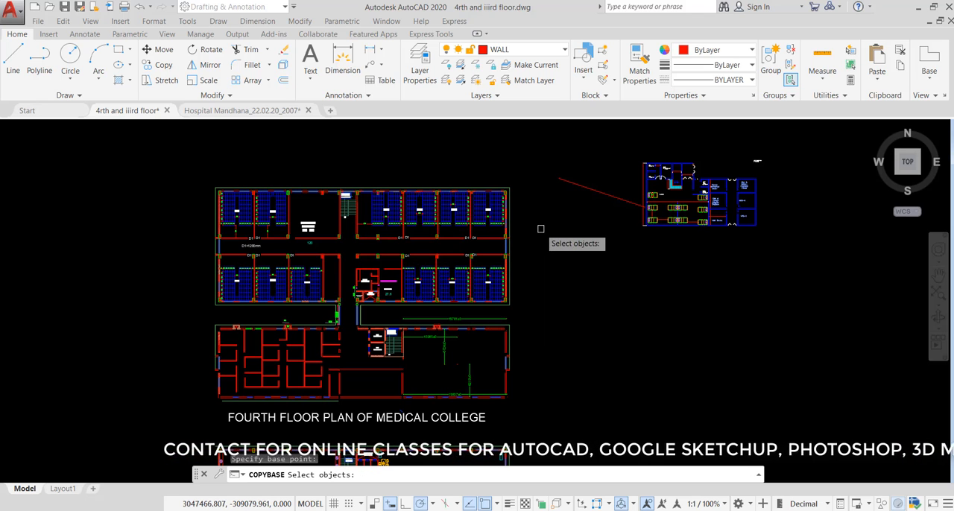
pyautogui.click(540, 143)
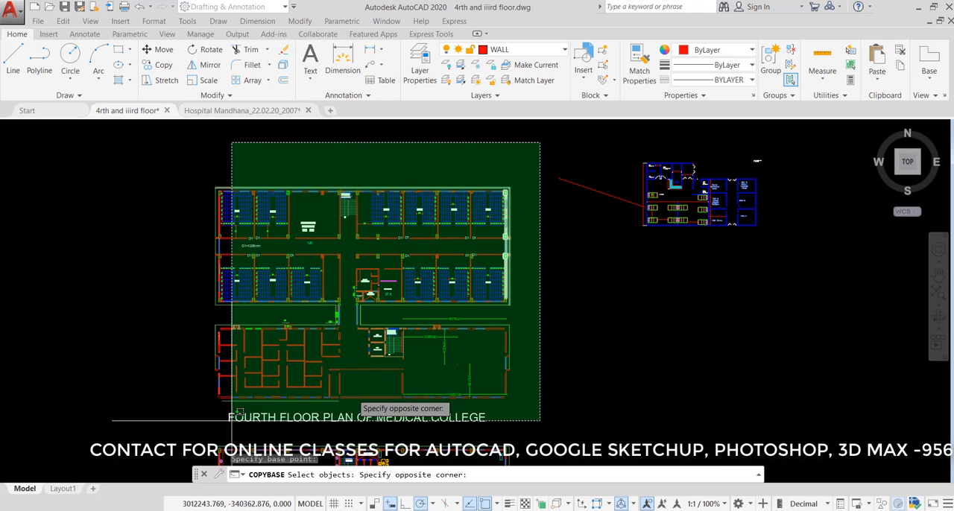
pyautogui.click(201, 422)
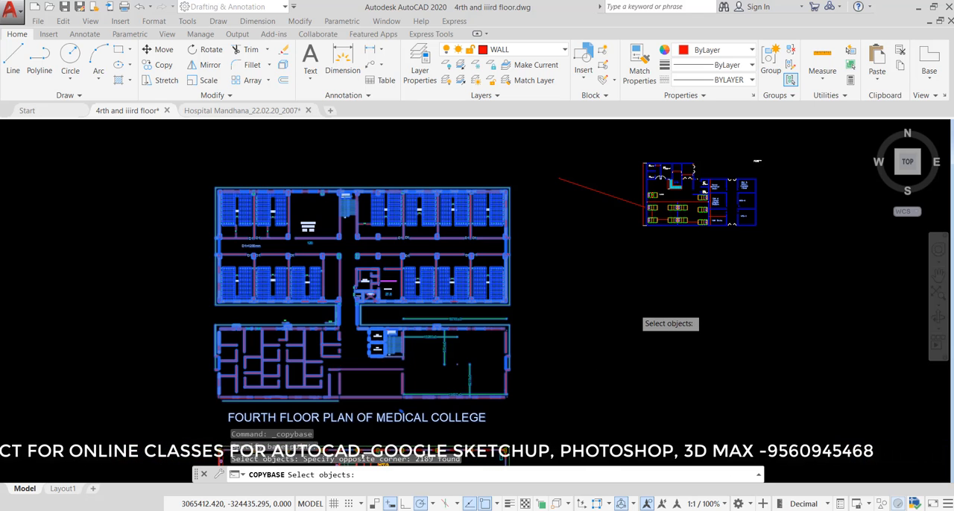
pyautogui.press('Return')
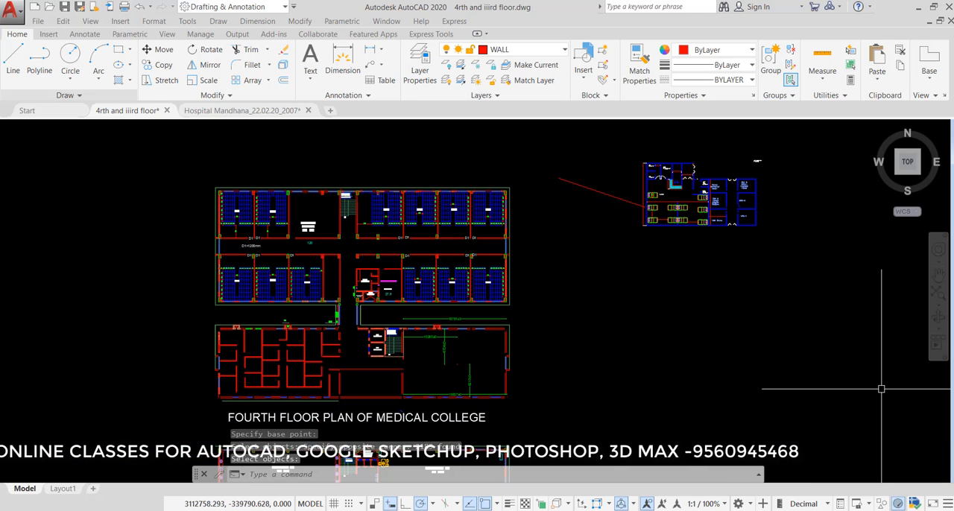
# - Switch to the Hospital Mandhana_22.02.20_2007 drawing and paste the medical college plan in the empty space to the upper right of the hospital sheets
pyautogui.click(202, 112)
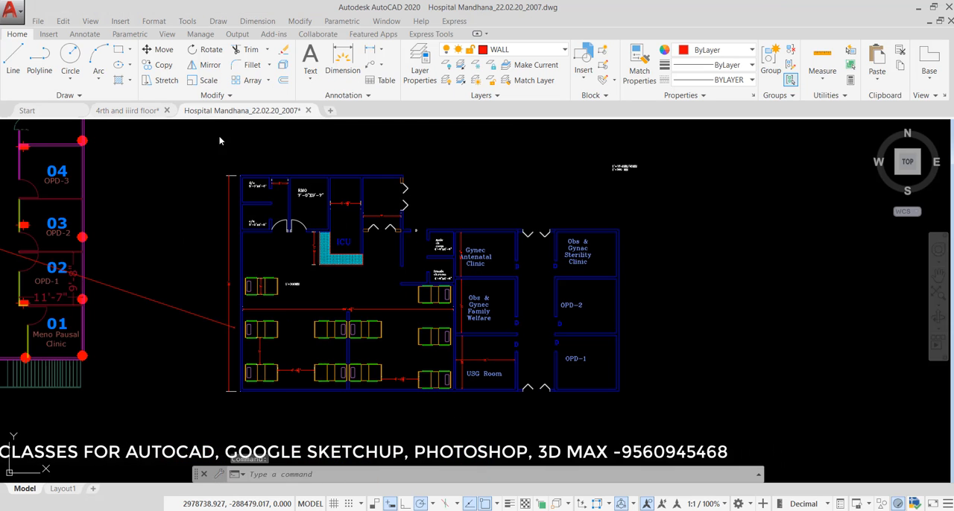
pyautogui.scroll(-6, 277, 224)
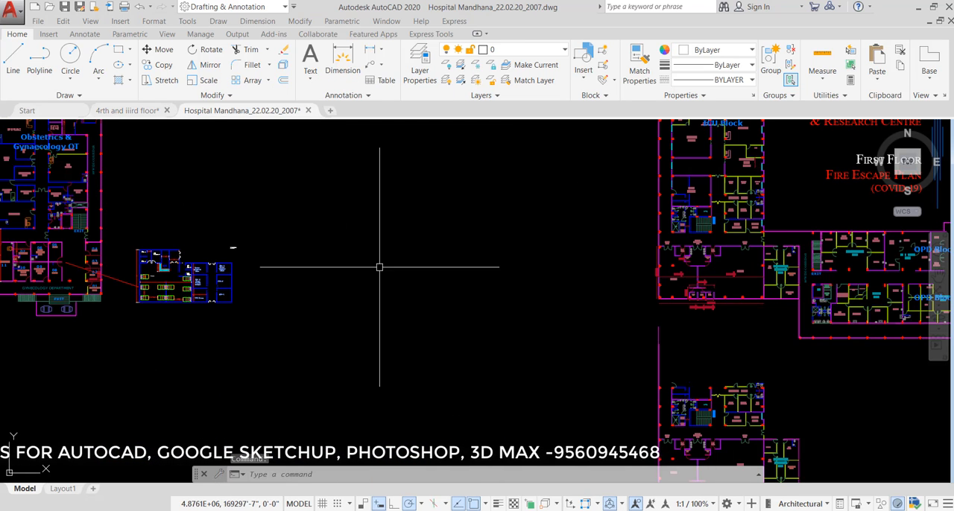
pyautogui.scroll(-8, 433, 239)
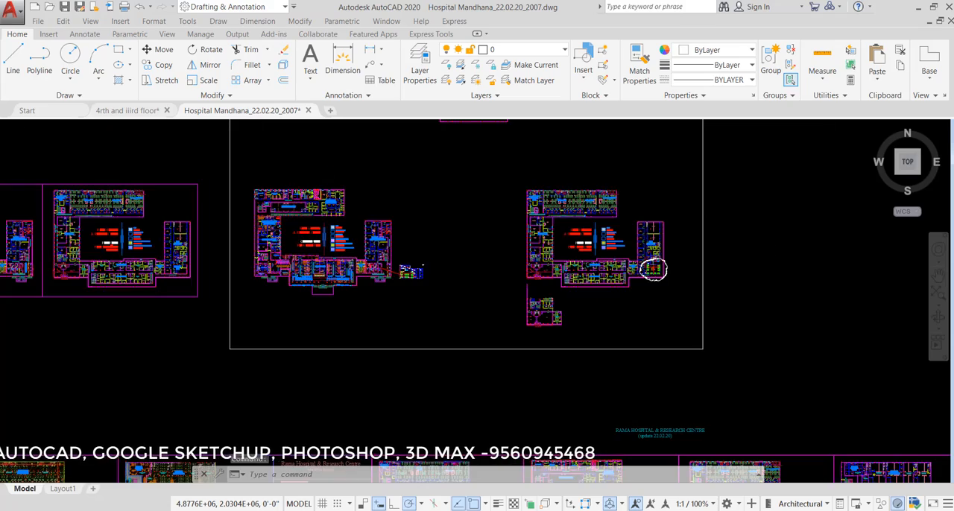
pyautogui.scroll(-2, 518, 241)
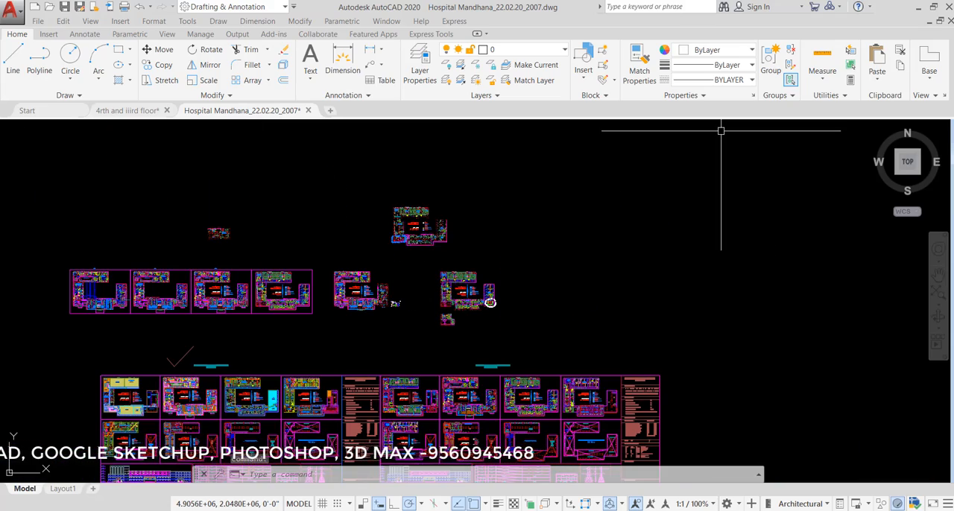
pyautogui.hotkey('ctrl', 'v')
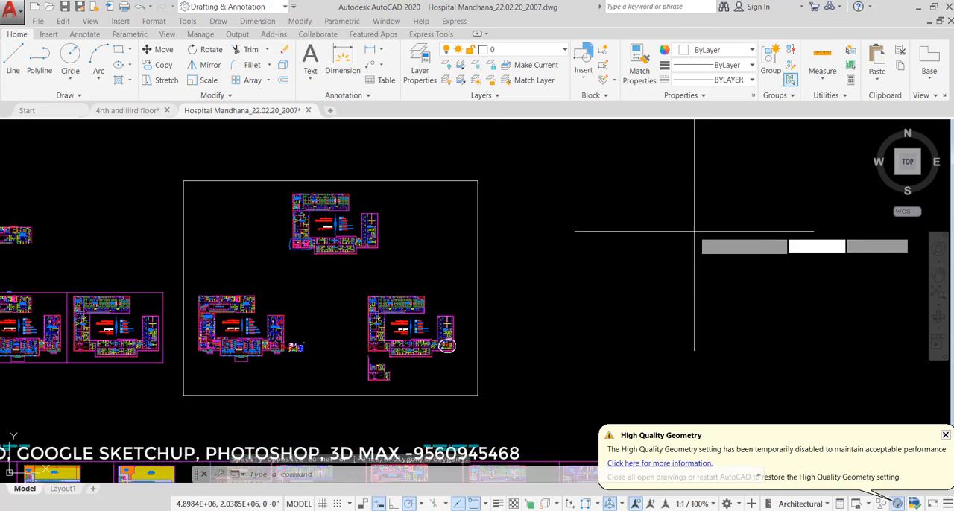
pyautogui.scroll(-2, 616, 226)
pyautogui.scroll(-2, 436, 293)
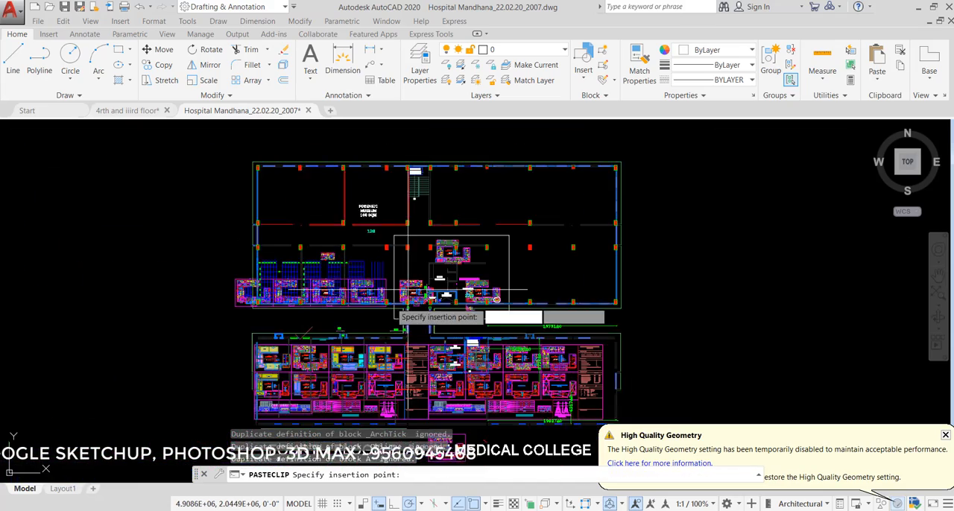
pyautogui.scroll(-4, 432, 295)
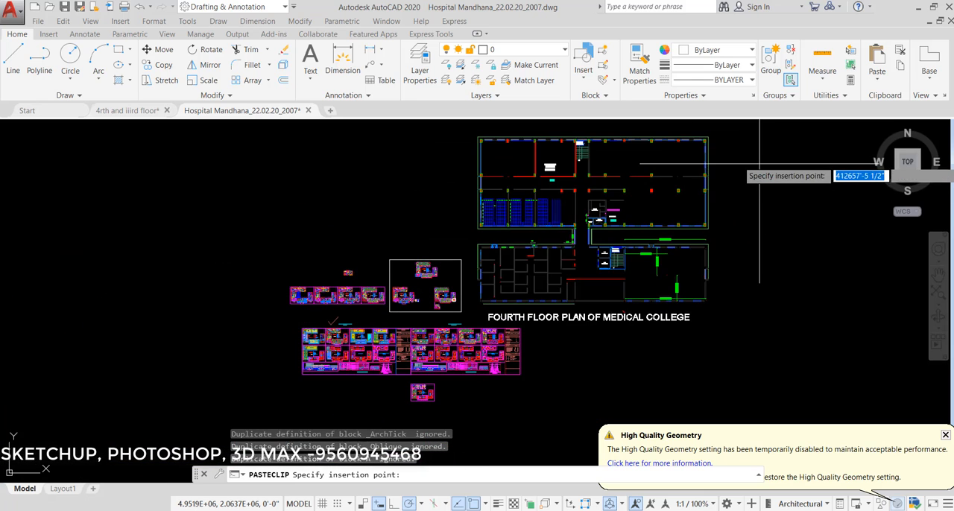
pyautogui.click(784, 163)
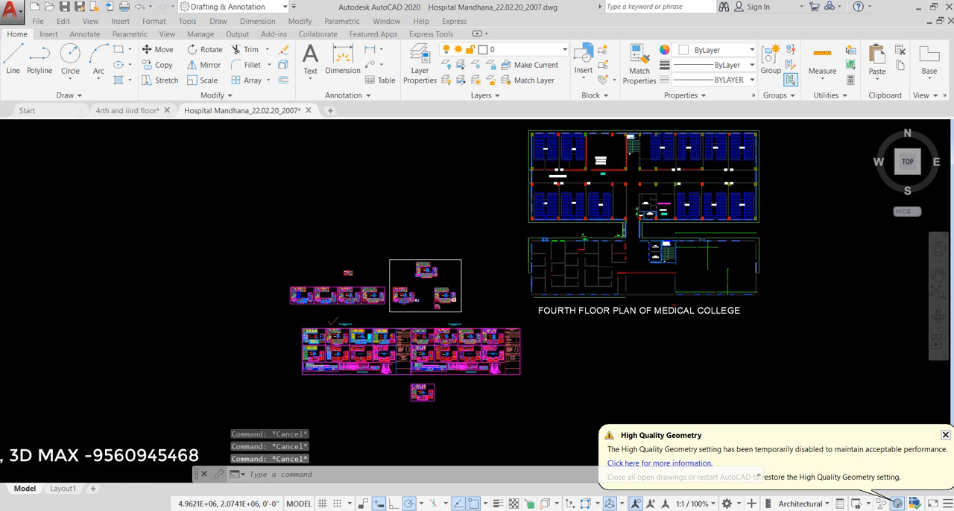
# - Examine the width dimension below the hatched corridor column in the pasted medical college plan
pyautogui.scroll(4, 773, 135)
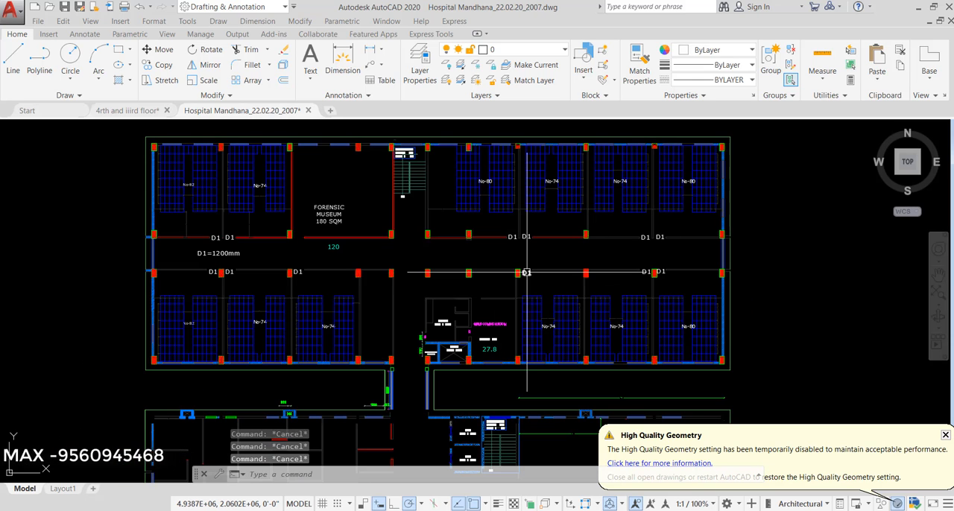
pyautogui.scroll(5, 467, 230)
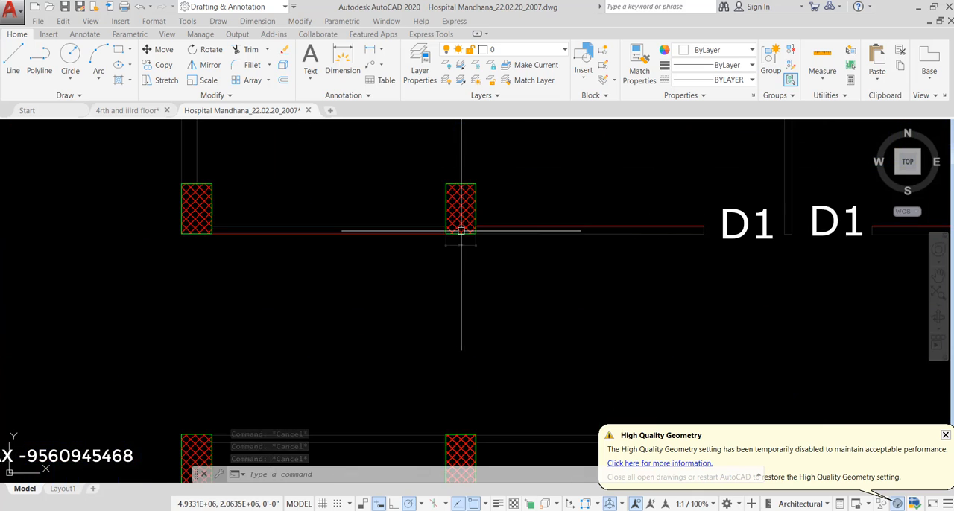
pyautogui.scroll(5, 457, 246)
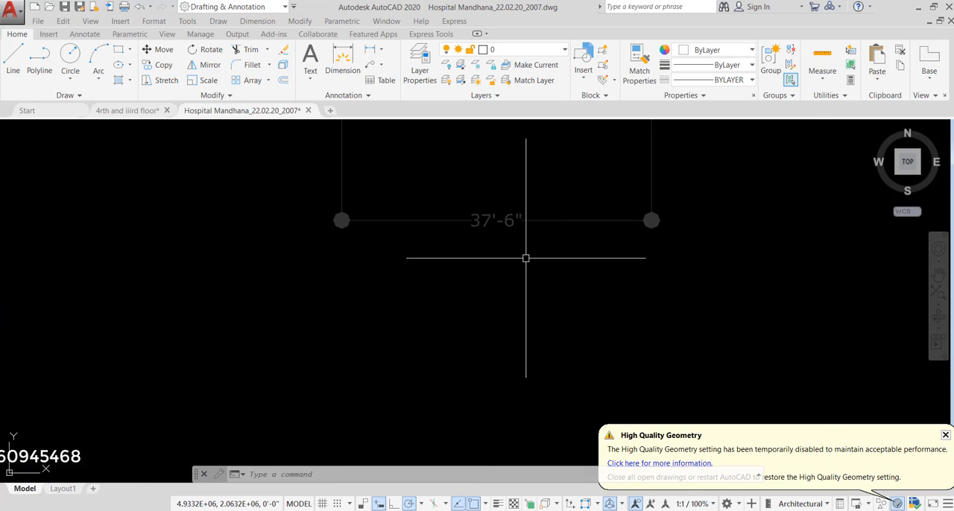
pyautogui.scroll(-4, 459, 253)
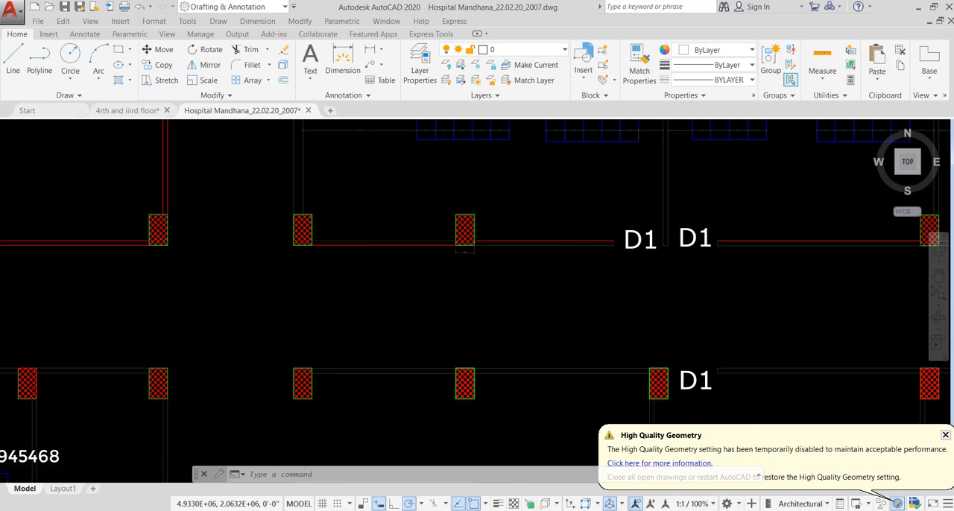
pyautogui.scroll(-6, 461, 250)
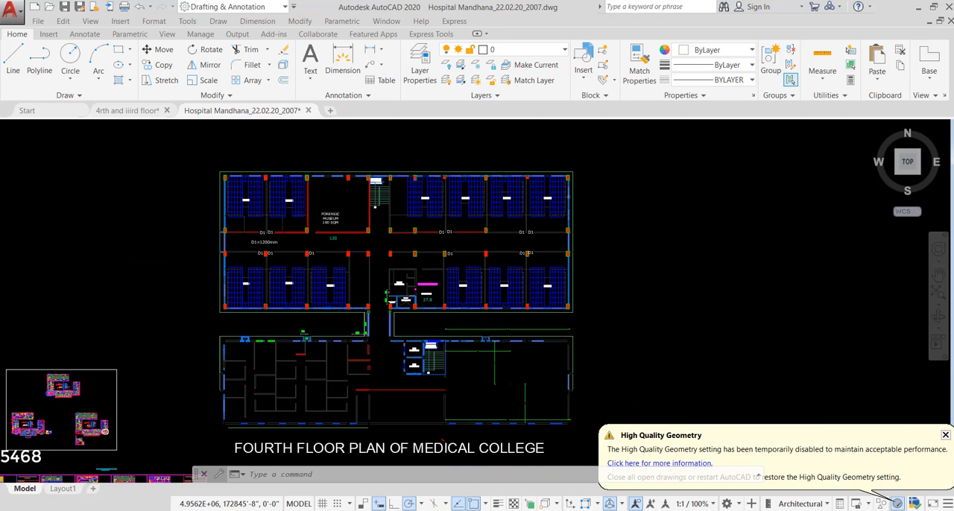
pyautogui.scroll(-4, 596, 208)
pyautogui.hotkey('ctrl', 'v')
pyautogui.press('Escape')
pyautogui.press('Escape')
# - Scale the whole pasted plan by reference from the dimensioned corridor column's lower-left corner, using the column's width as reference and 1'6 as new length
pyautogui.write('SC')
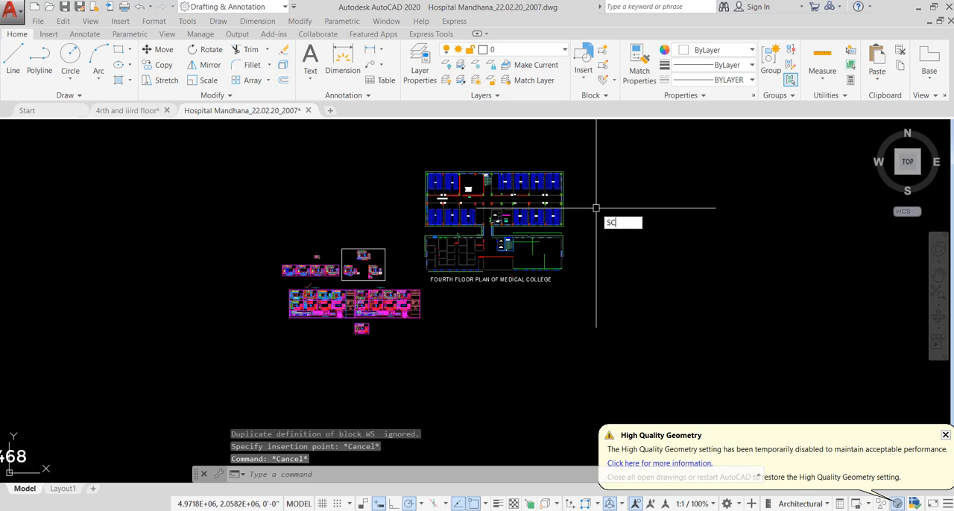
pyautogui.press('Return')
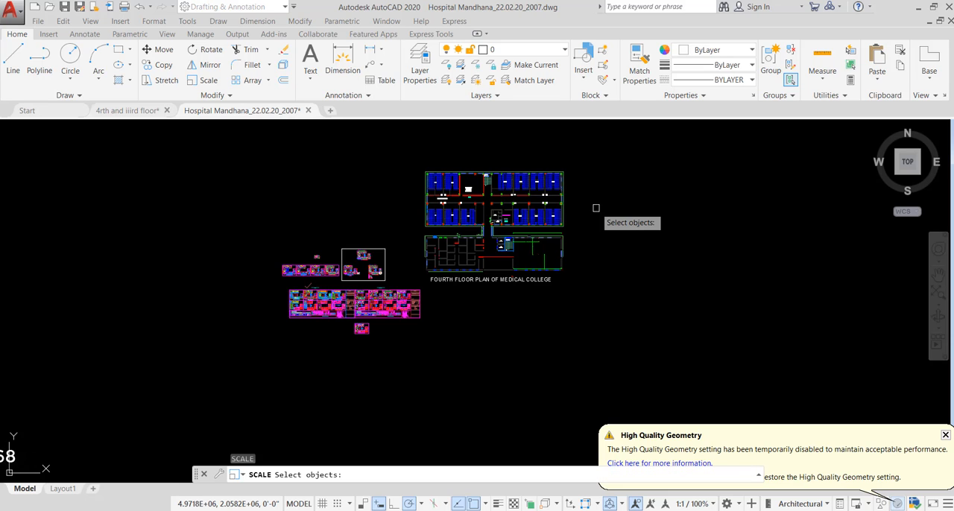
pyautogui.click(604, 147)
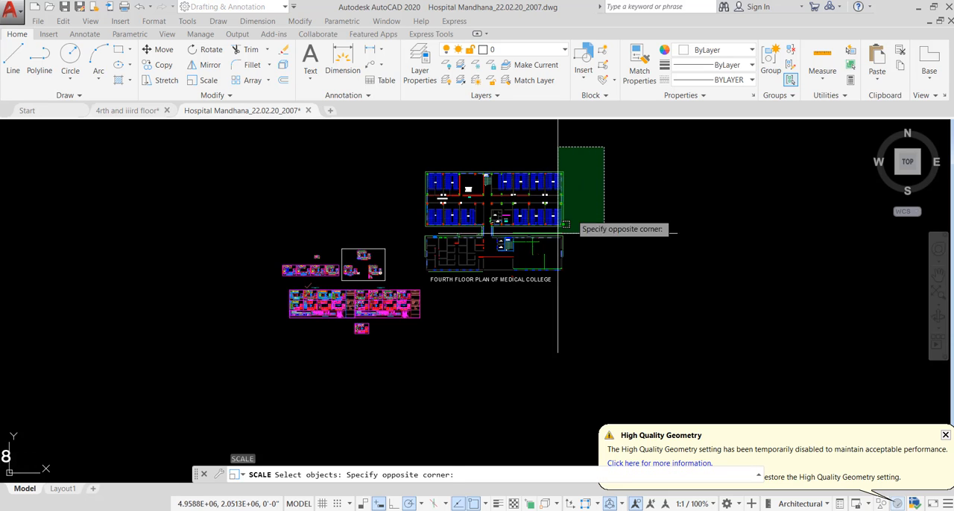
pyautogui.click(413, 284)
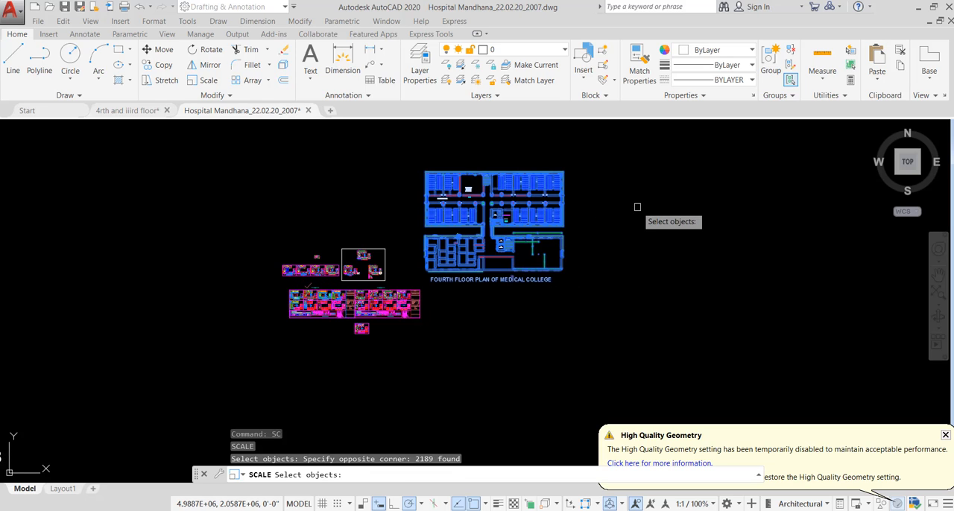
pyautogui.press('Return')
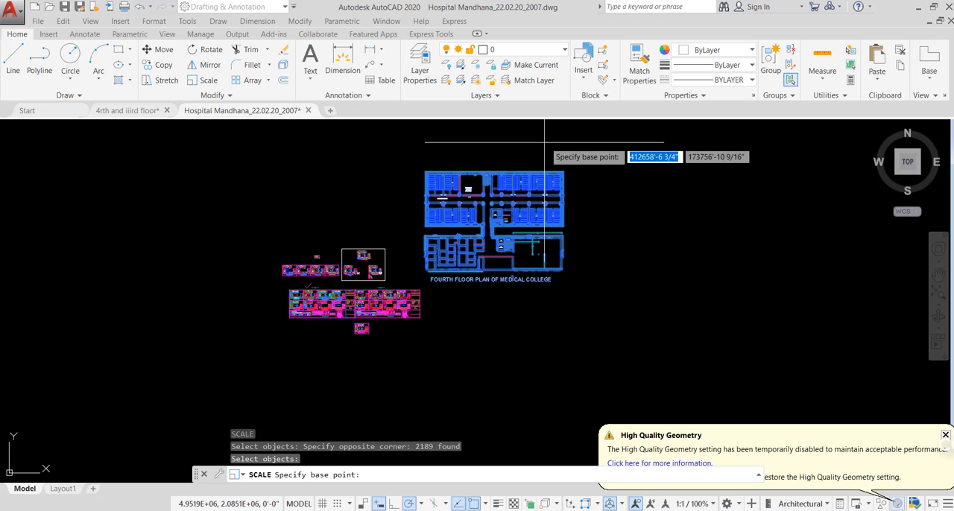
pyautogui.scroll(5, 478, 194)
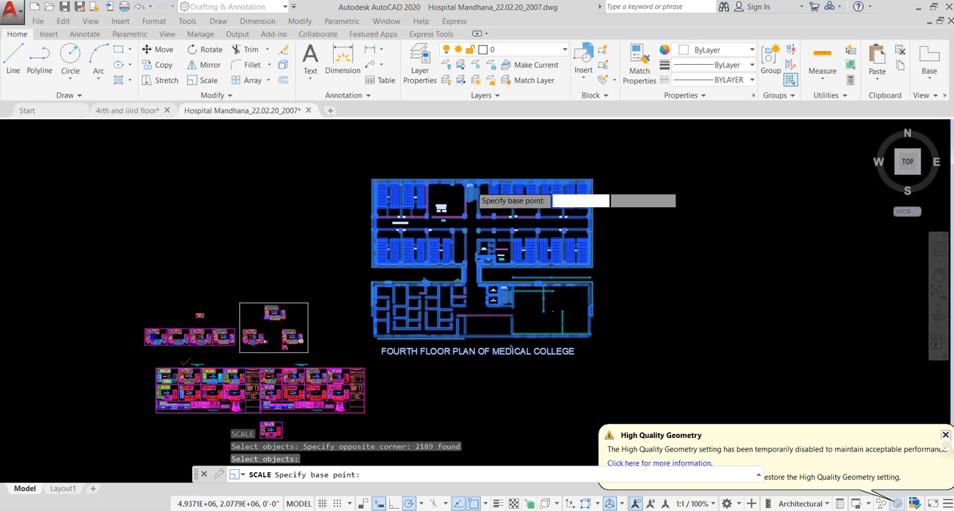
pyautogui.scroll(8, 454, 249)
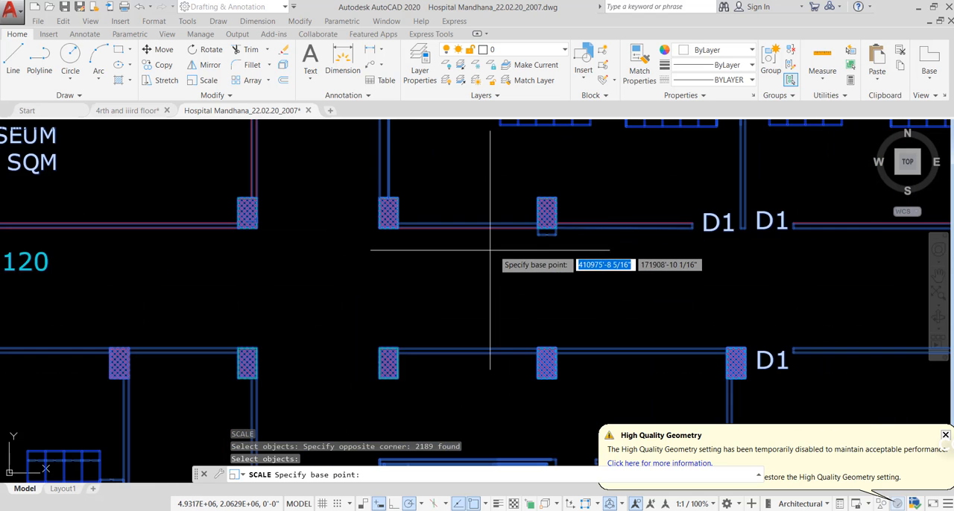
pyautogui.moveTo(425, 292)
pyautogui.mouseDown(button='middle')
pyautogui.moveTo(498, 243)
pyautogui.moveTo(614, 213)
pyautogui.mouseUp(button='middle')
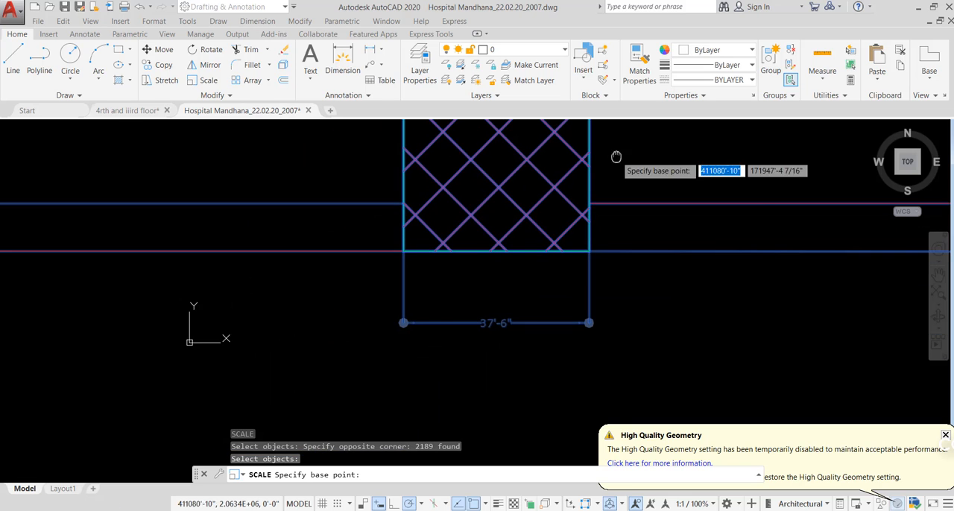
pyautogui.scroll(4, 409, 268)
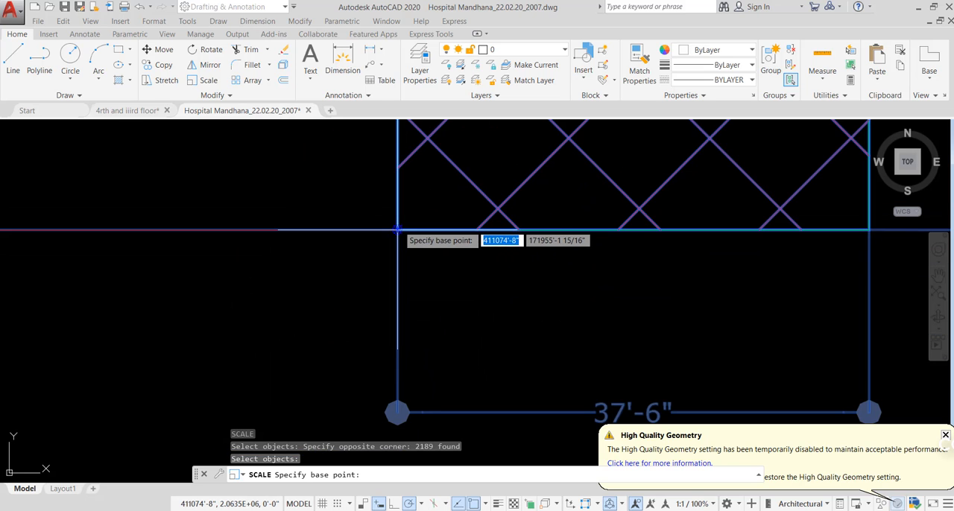
pyautogui.click(398, 229)
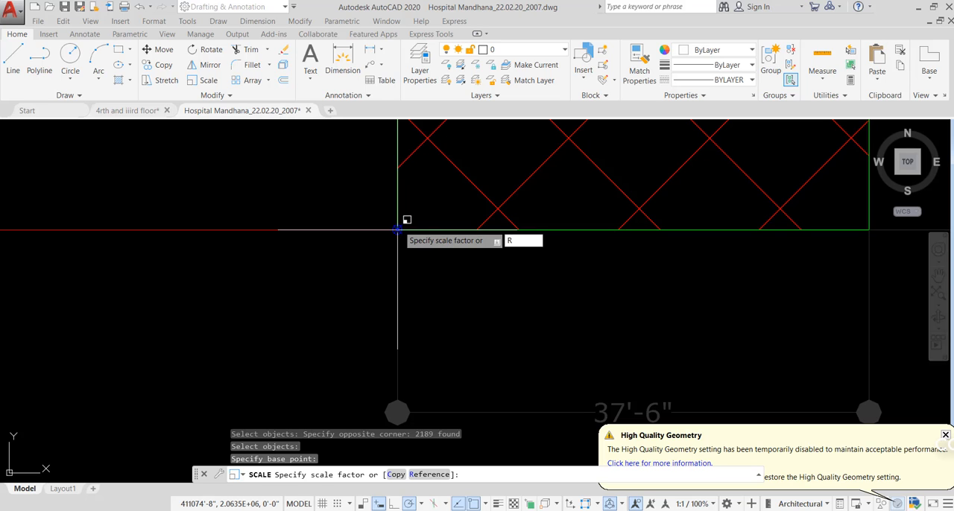
pyautogui.write('R')
pyautogui.press('Return')
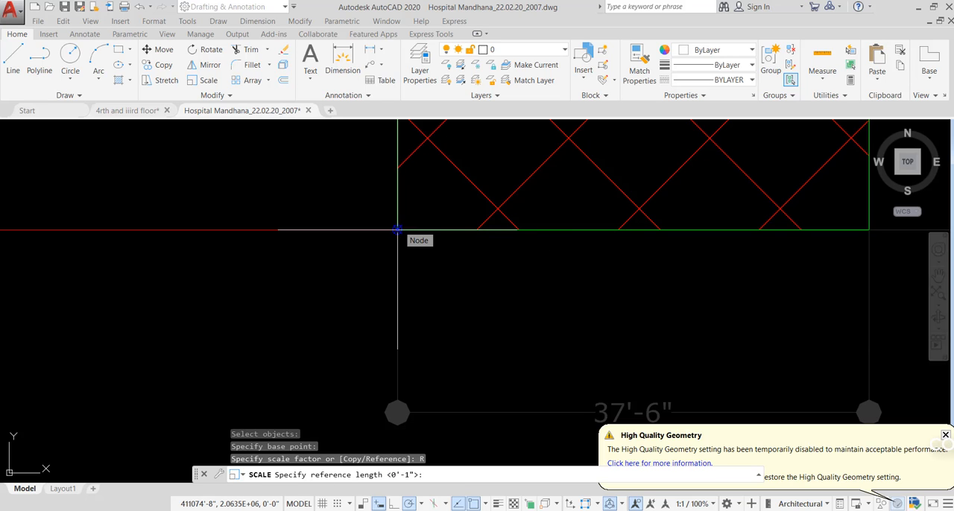
pyautogui.click(398, 229)
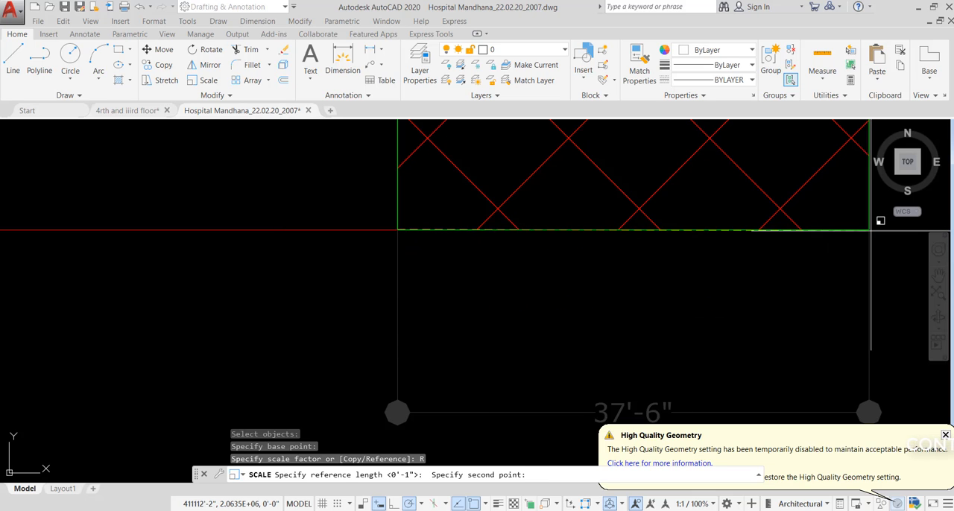
pyautogui.click(869, 229)
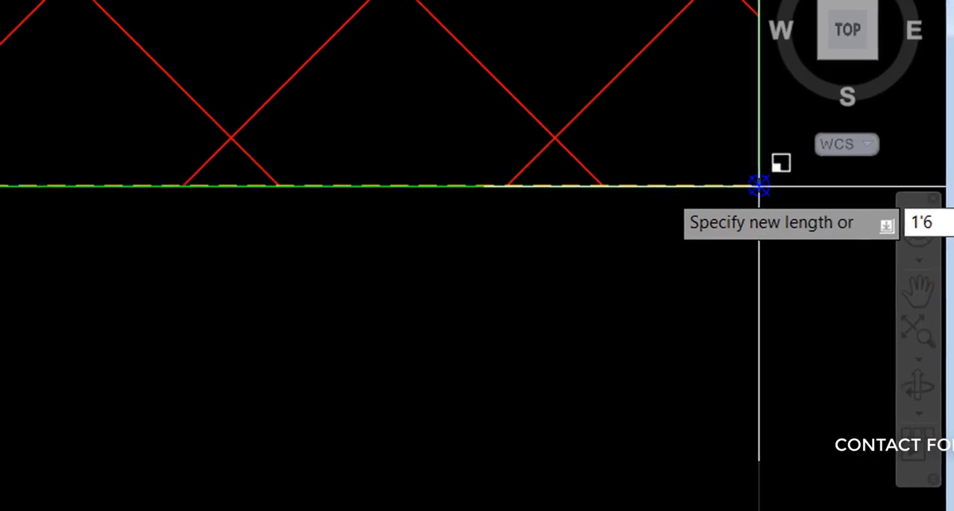
pyautogui.press('Return')
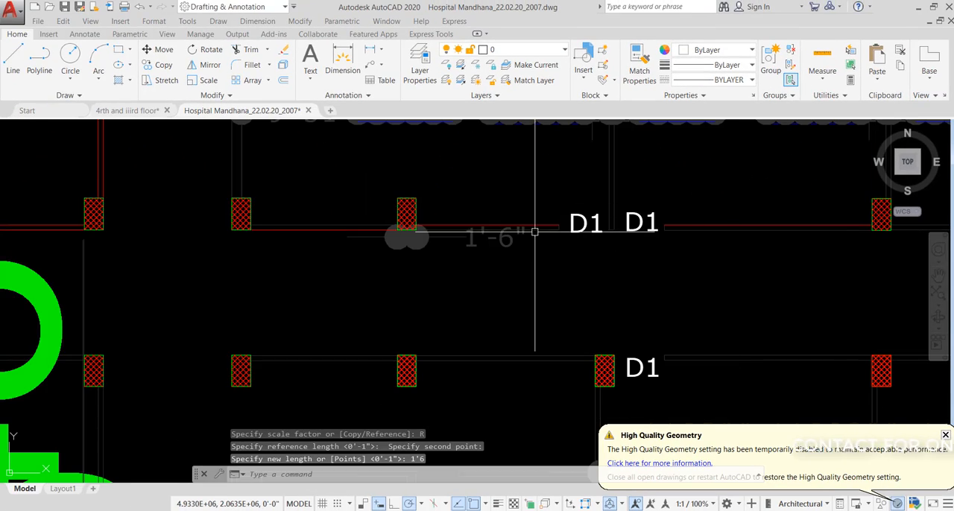
pyautogui.scroll(-10, 533, 241)
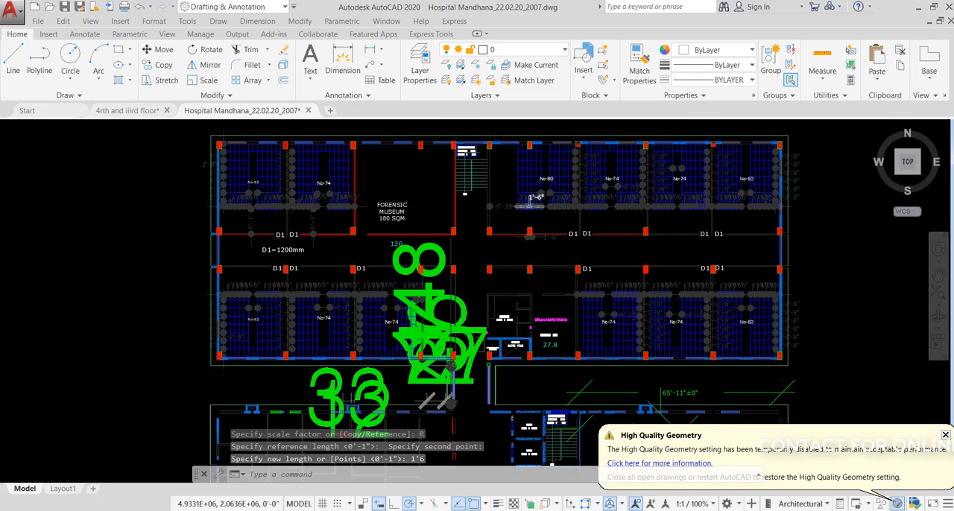
pyautogui.scroll(-8, 618, 213)
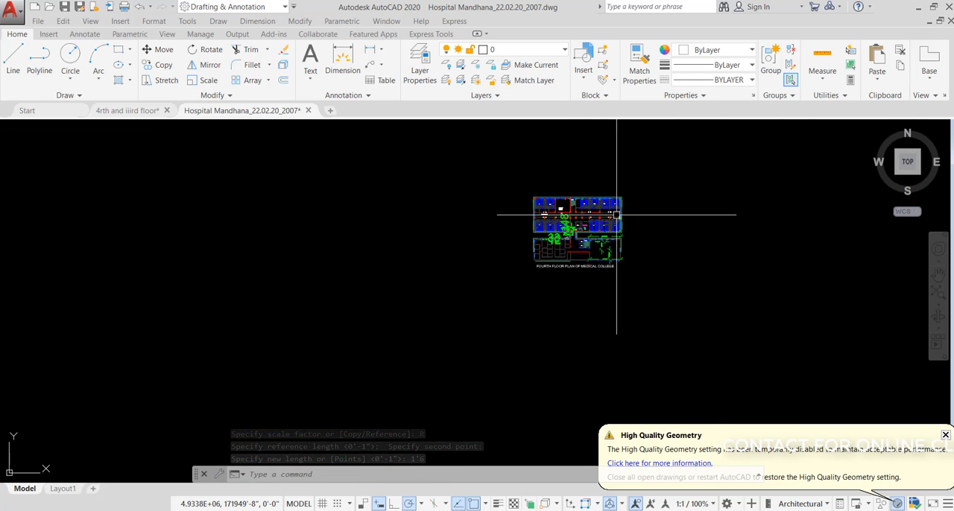
# - Move the whole scaled medical college plan closer to the hospital sheets, into the empty space beside the rectangular frame of plans
pyautogui.scroll(-5, 629, 214)
pyautogui.click(675, 188)
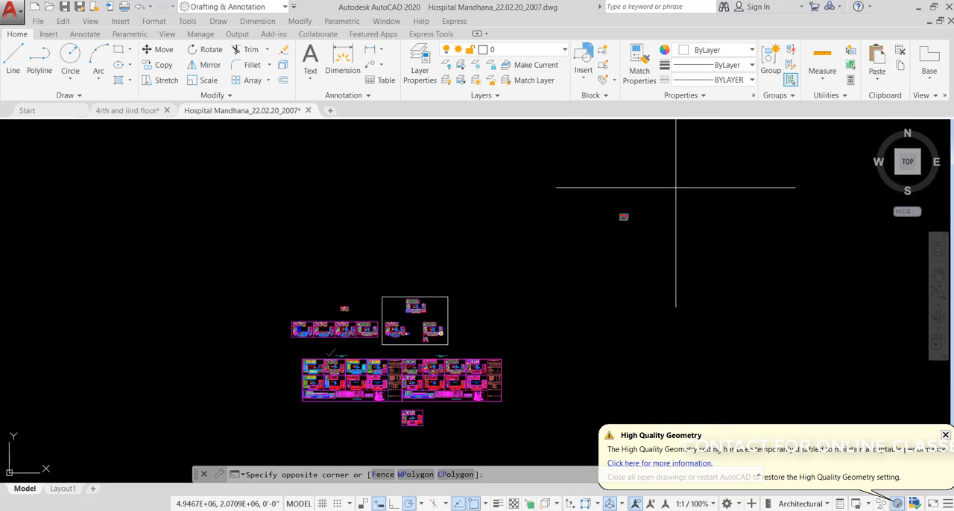
pyautogui.click(581, 255)
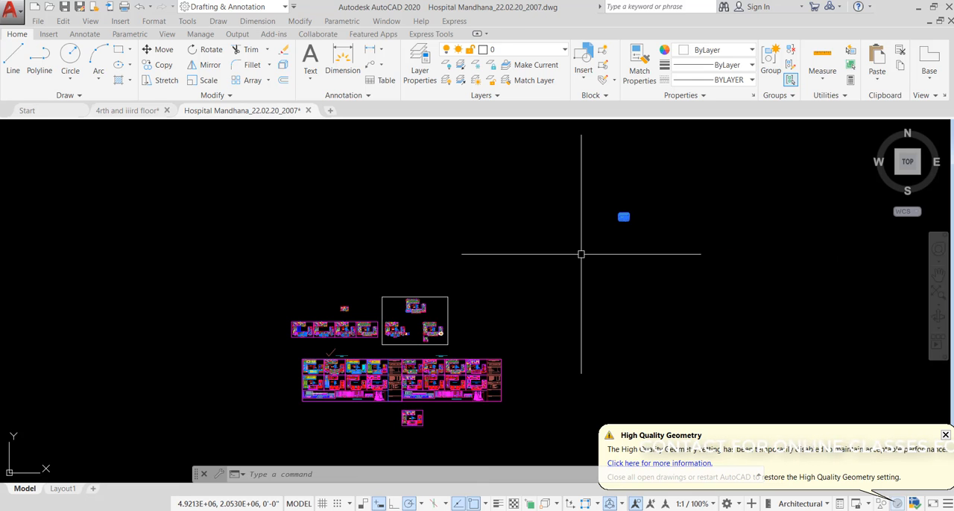
pyautogui.write('m')
pyautogui.press('Return')
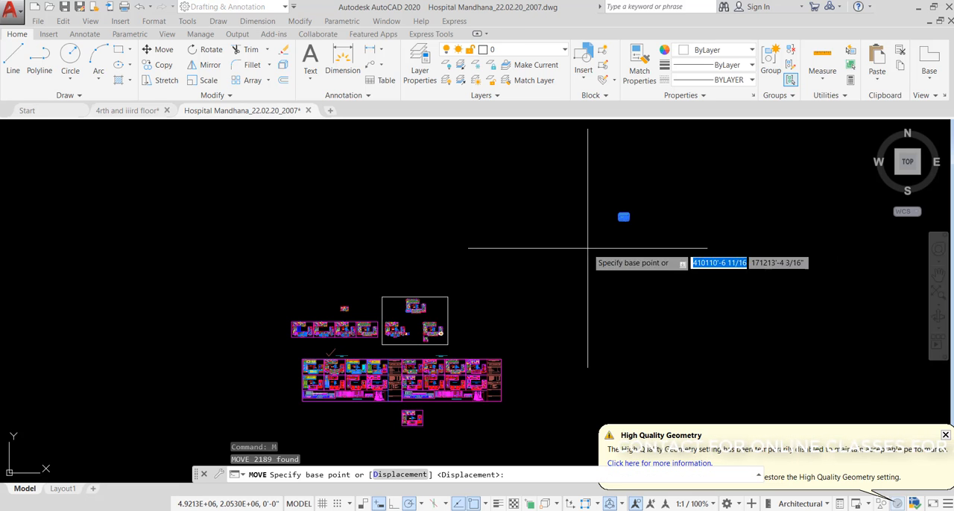
pyautogui.click(624, 217)
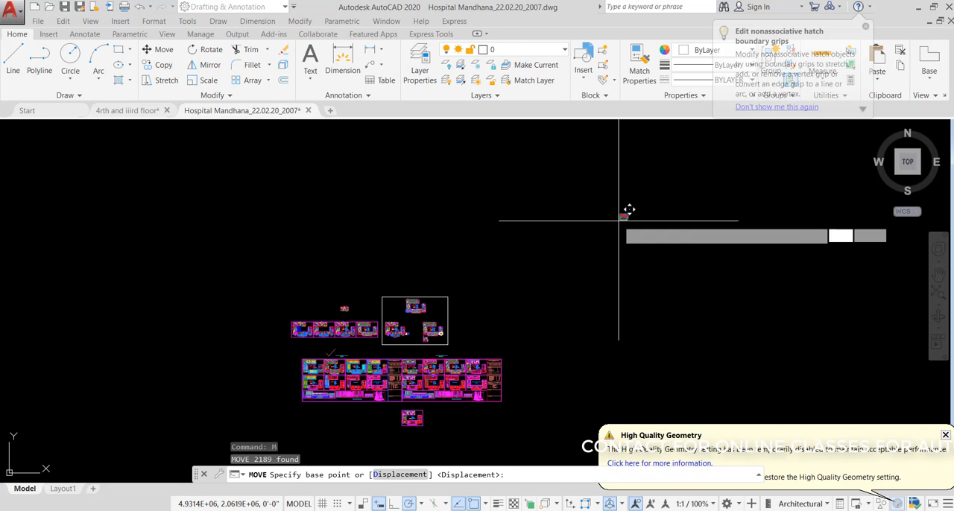
pyautogui.click(548, 268)
pyautogui.scroll(8, 457, 266)
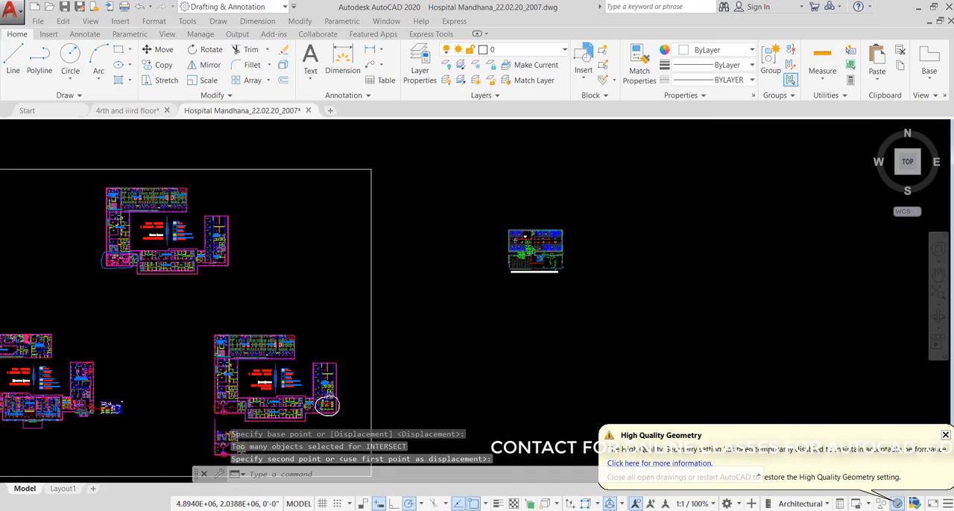
# - Turn off the GC layer of the oversized green dimensions and erase the selected dimensions in the plan's corridor
pyautogui.scroll(2, 448, 298)
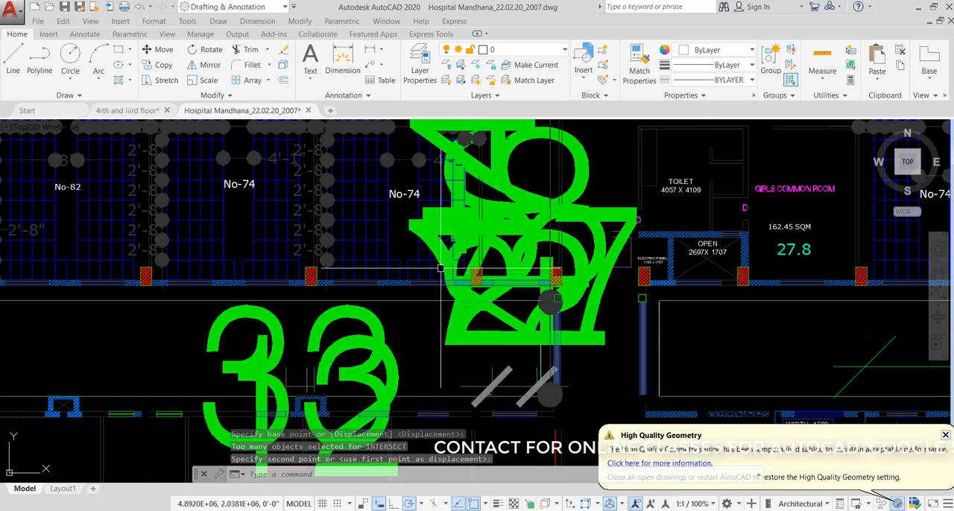
pyautogui.scroll(-4, 433, 261)
pyautogui.scroll(3, 430, 246)
pyautogui.scroll(2, 429, 246)
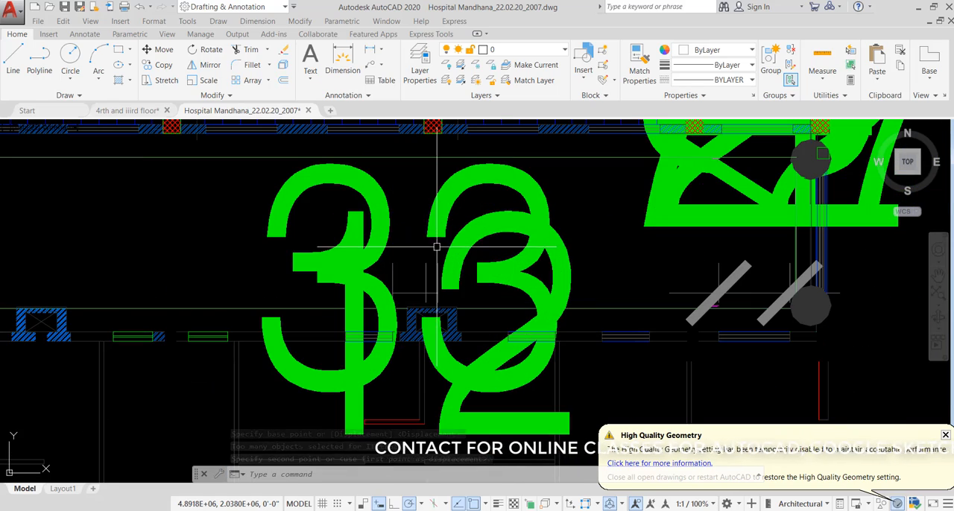
pyautogui.click(320, 259)
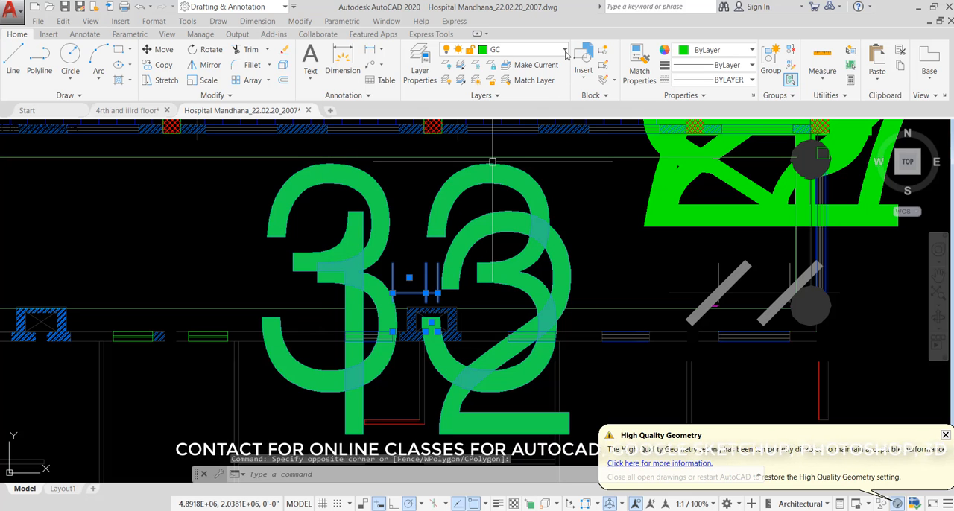
pyautogui.click(565, 52)
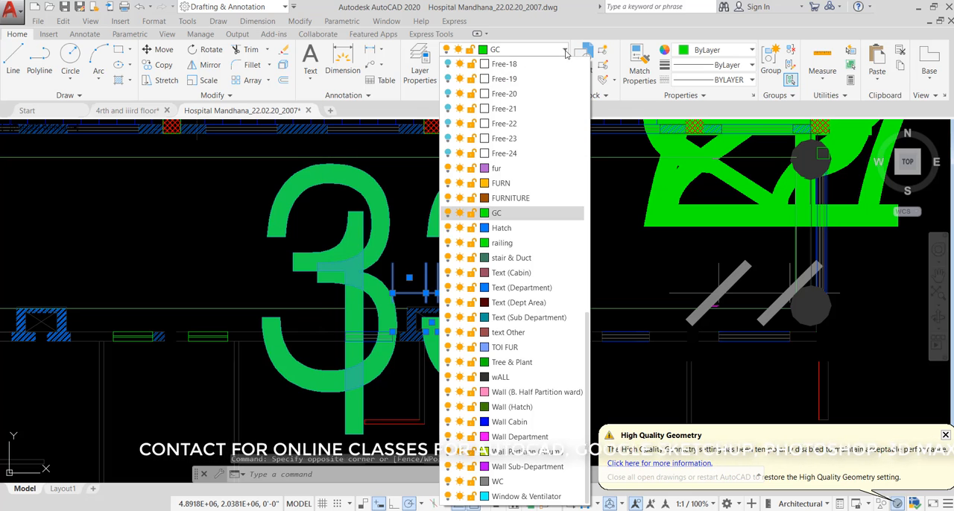
pyautogui.click(448, 214)
pyautogui.click(410, 184)
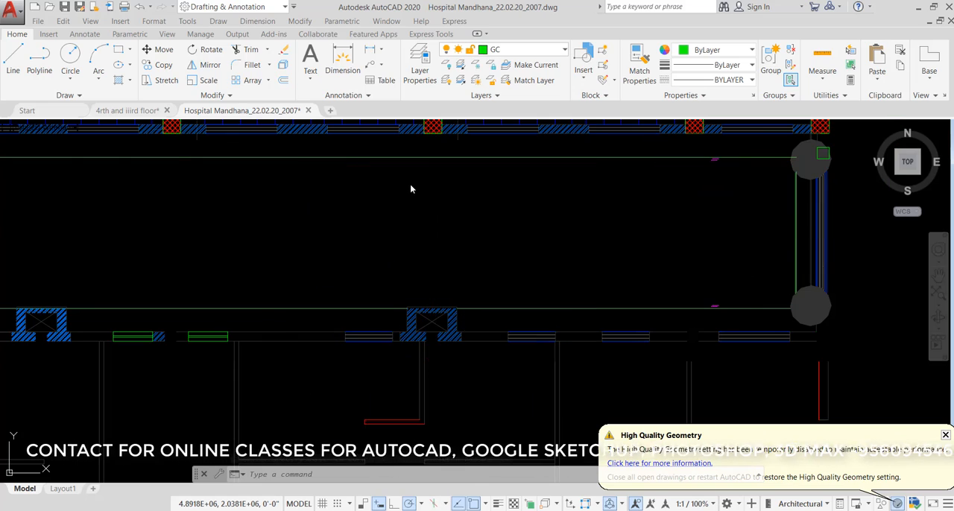
pyautogui.write('e')
pyautogui.press('Return')
# - Add a linear dimension across the lower edge of a red-hatched corridor column, placing its text just below the column
pyautogui.scroll(-5, 455, 212)
pyautogui.scroll(6, 463, 209)
pyautogui.scroll(2, 463, 209)
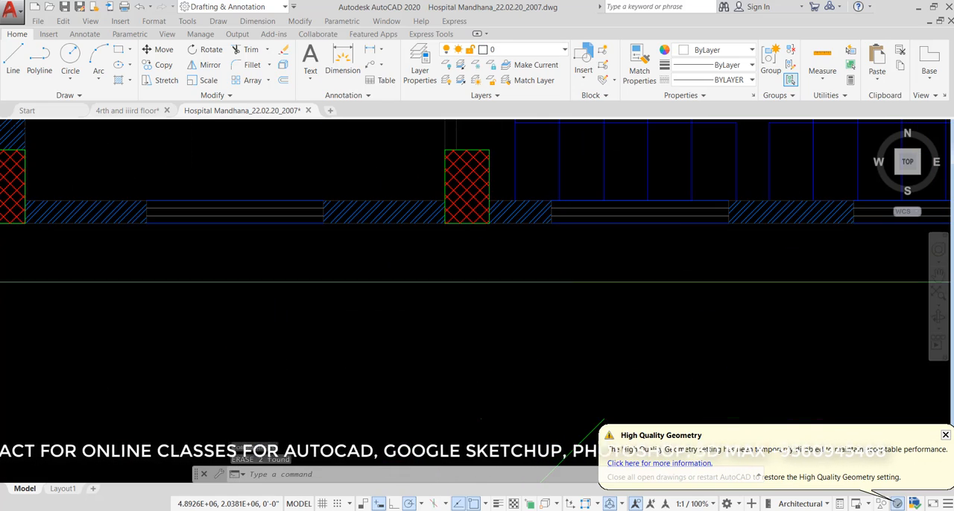
pyautogui.scroll(8, 462, 214)
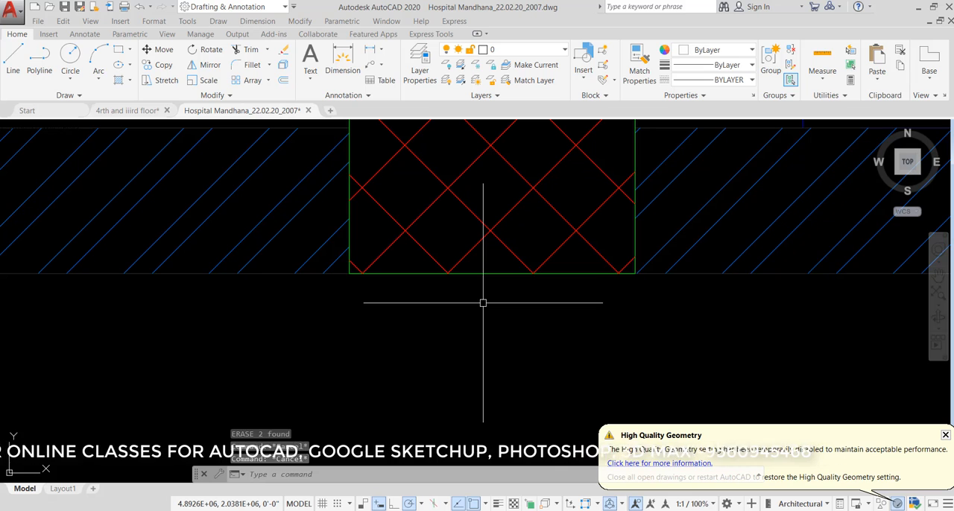
pyautogui.write('DIMLI')
pyautogui.press('Return')
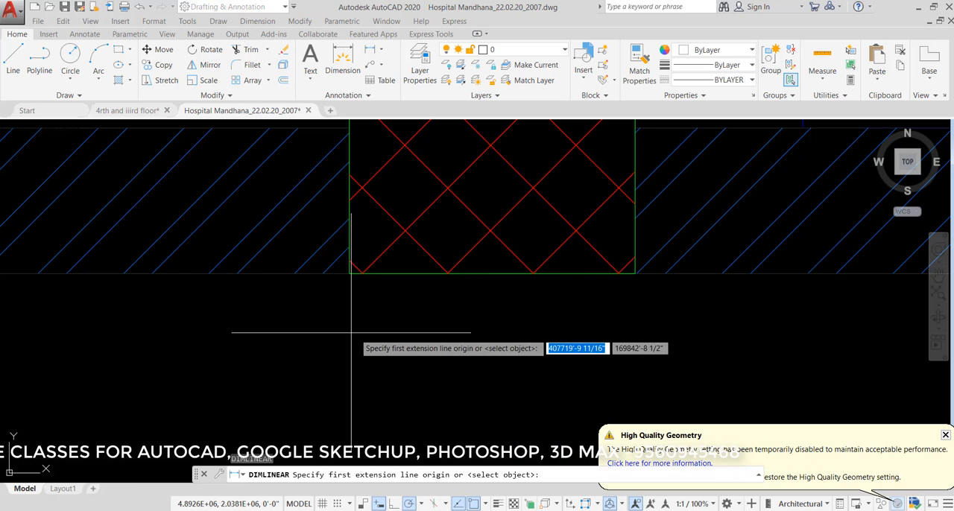
pyautogui.click(349, 273)
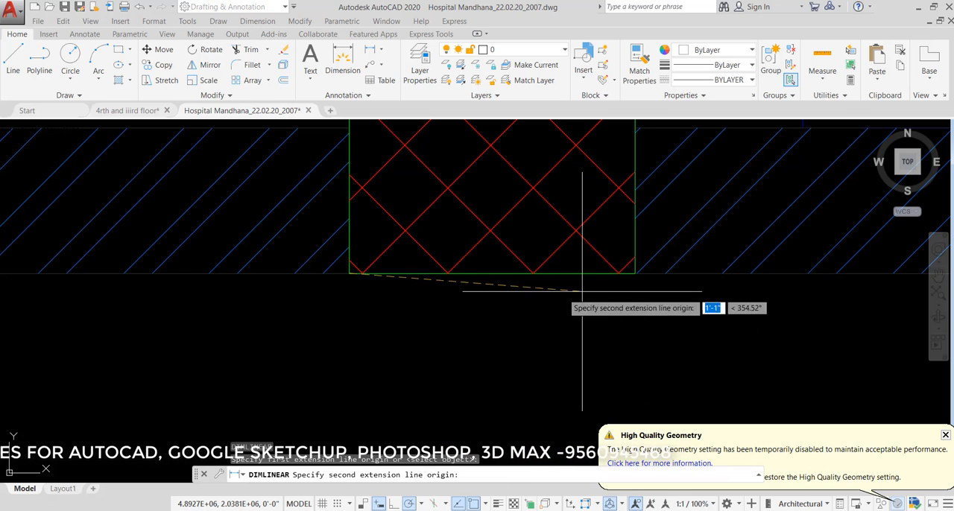
pyautogui.click(634, 273)
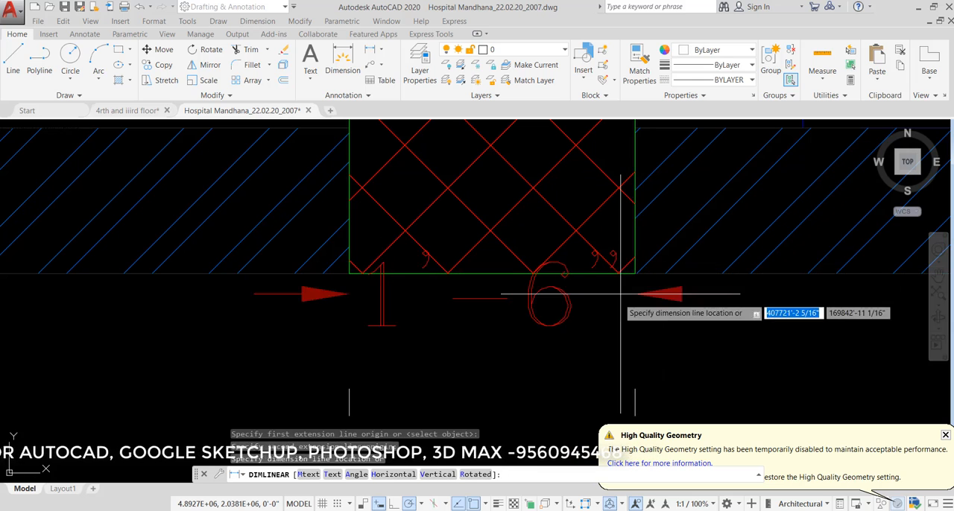
pyautogui.click(610, 347)
# - Examine the column's new width dimension and compare the size of the rescaled medical college plan with the neighbouring hospital plans
pyautogui.scroll(-4, 407, 187)
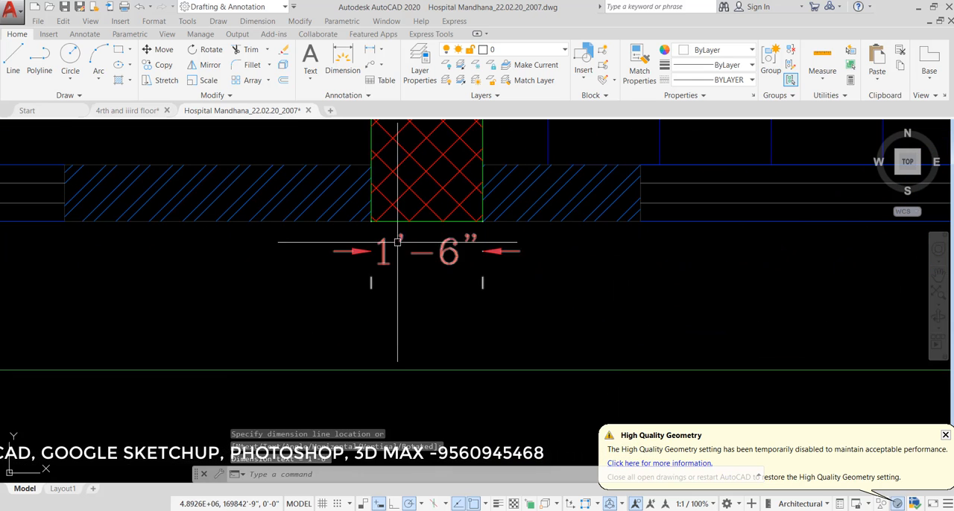
pyautogui.scroll(2, 361, 254)
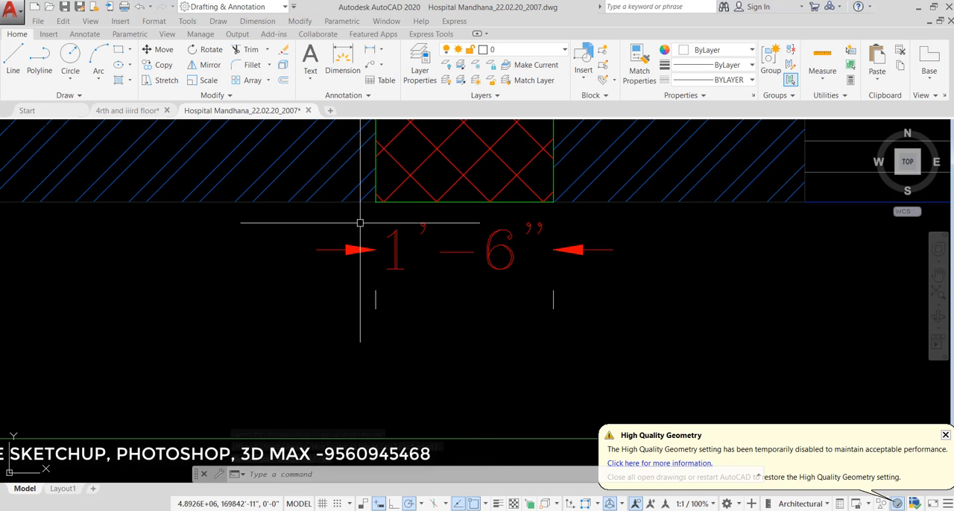
pyautogui.scroll(-6, 441, 217)
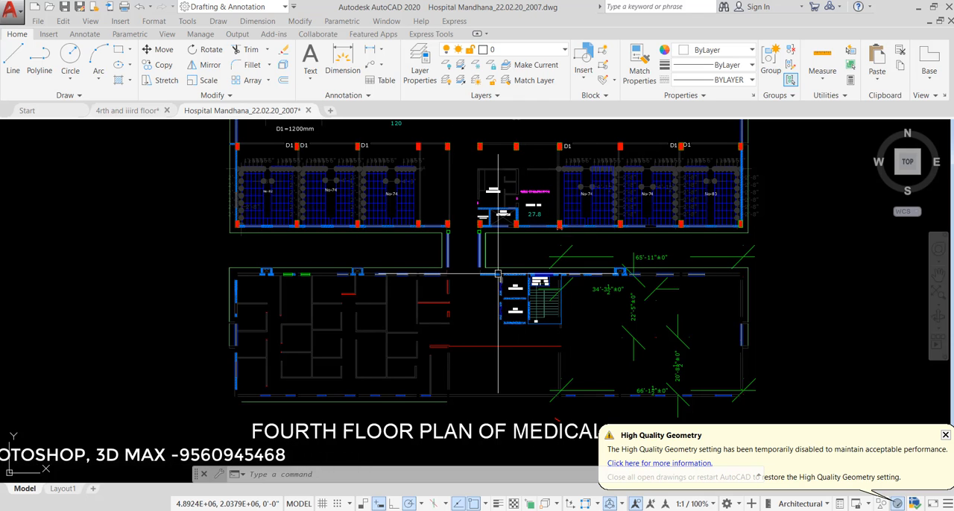
pyautogui.scroll(-4, 498, 274)
pyautogui.scroll(4, 609, 242)
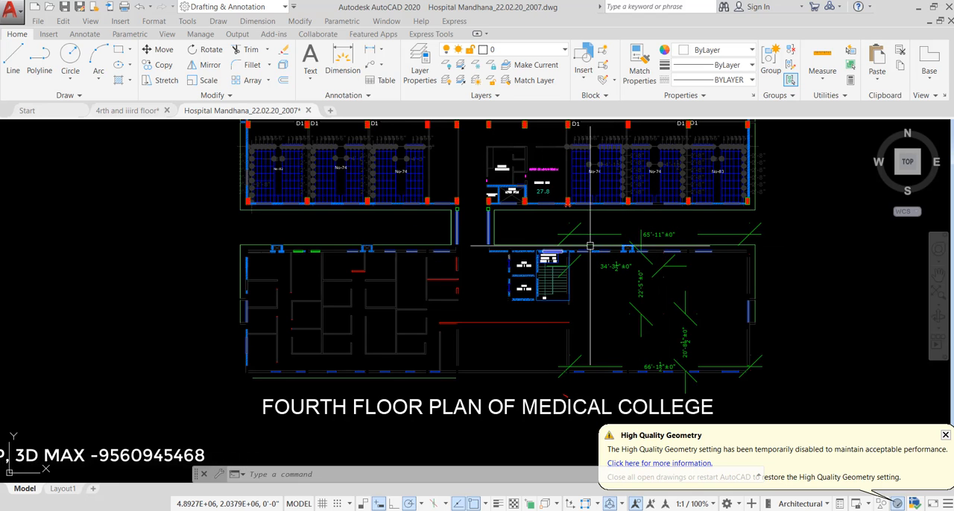
pyautogui.scroll(-2, 594, 252)
pyautogui.scroll(-3, 611, 224)
pyautogui.scroll(-3, 716, 235)
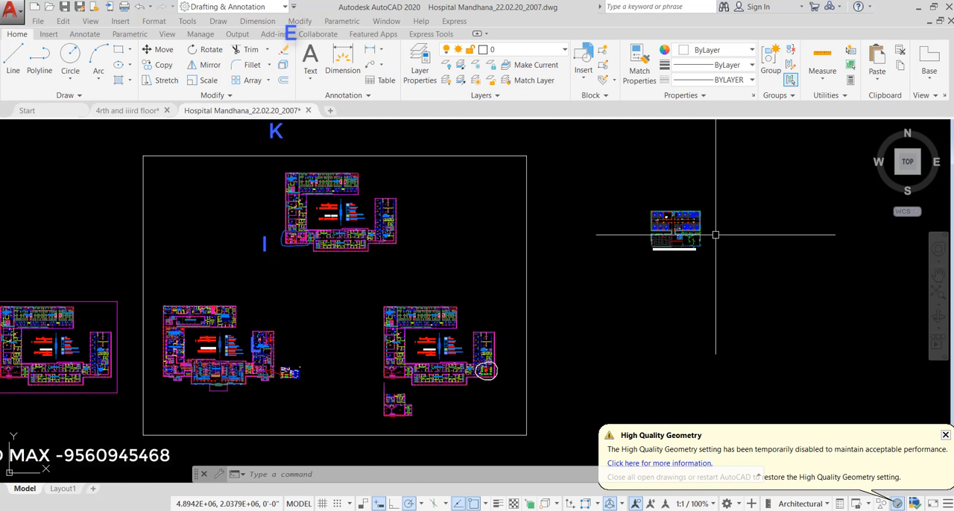